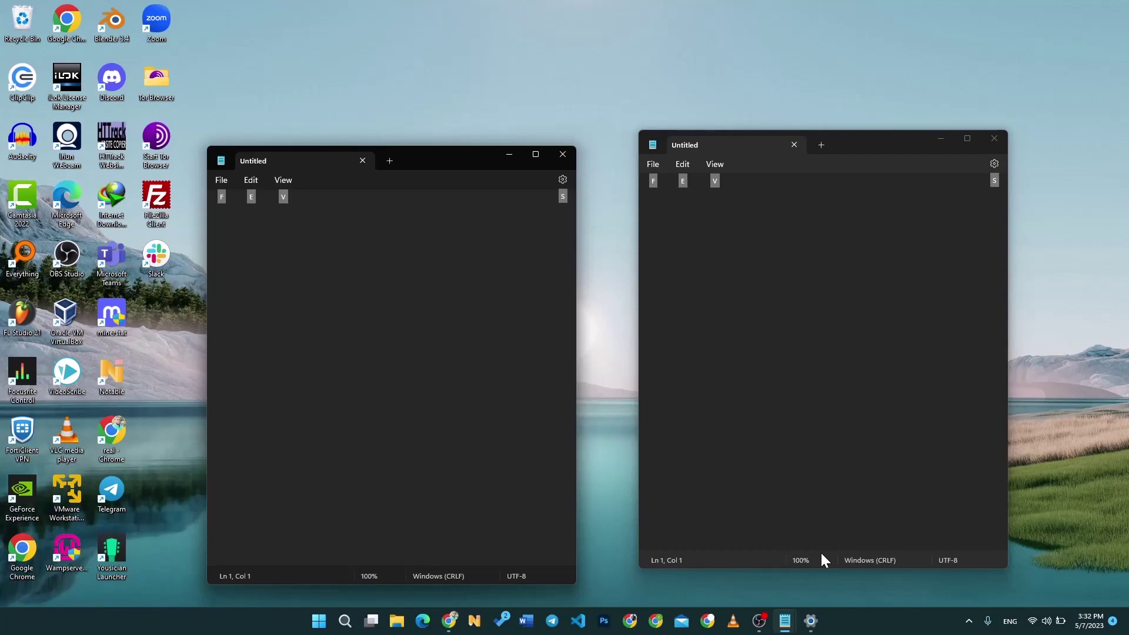
- Open the Clipboard page in Windows Settings, check the Clipboard history option, and close Settings
{"action": "key", "text": "super"}
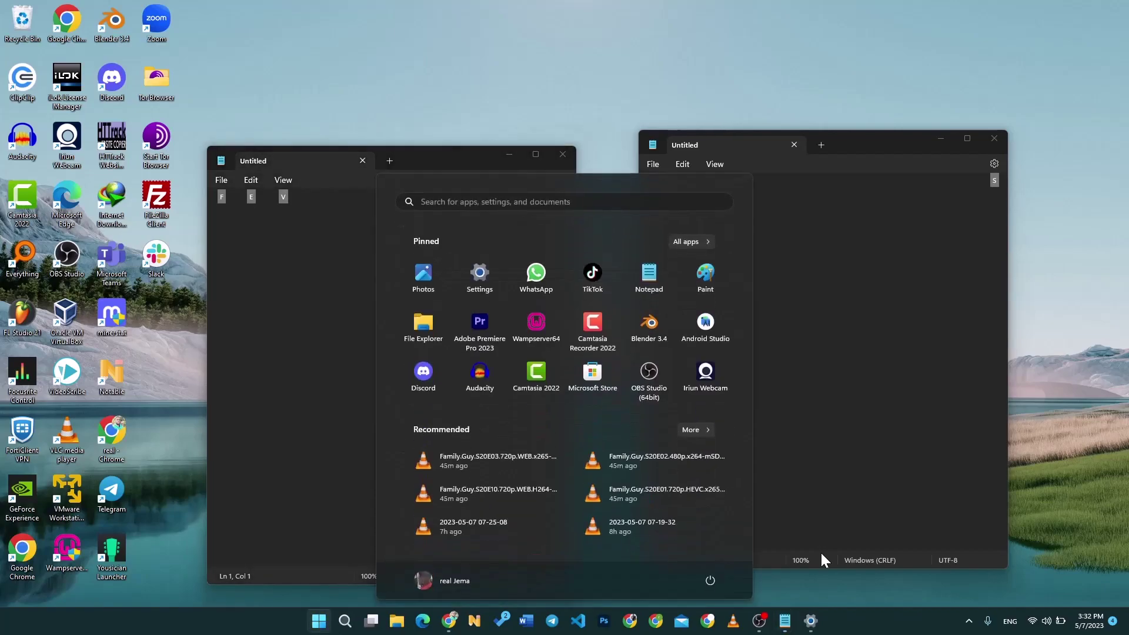
{"action": "type", "text": "settings"}
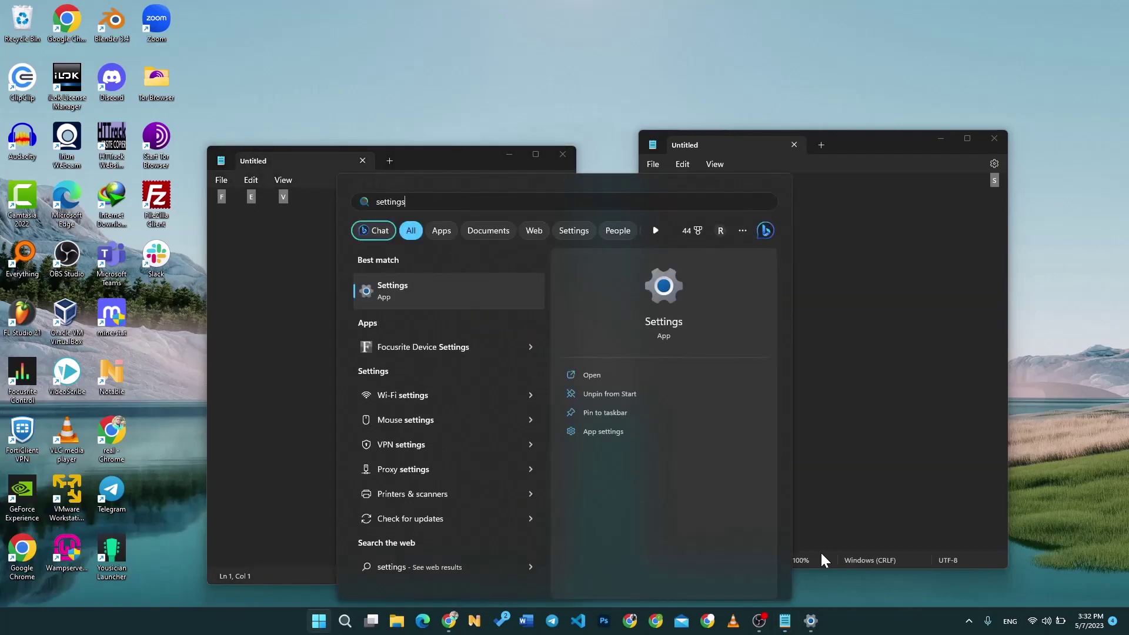
{"action": "left_click", "coordinate": [430, 287]}
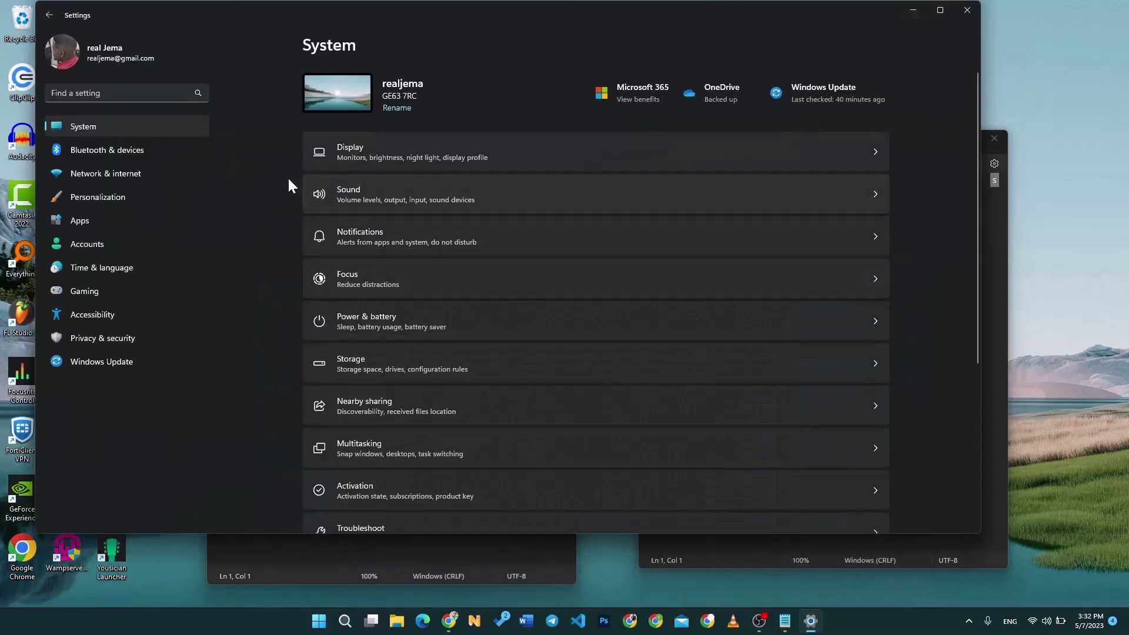
{"action": "left_click", "coordinate": [84, 97]}
{"action": "type", "text": "clip"}
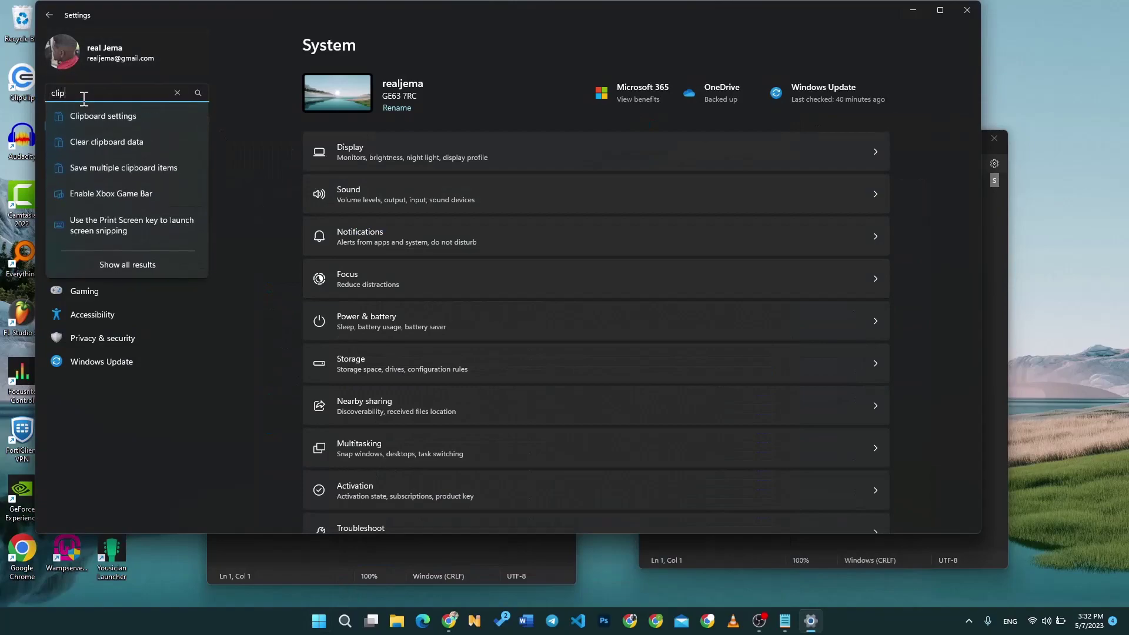
{"action": "left_click", "coordinate": [126, 121]}
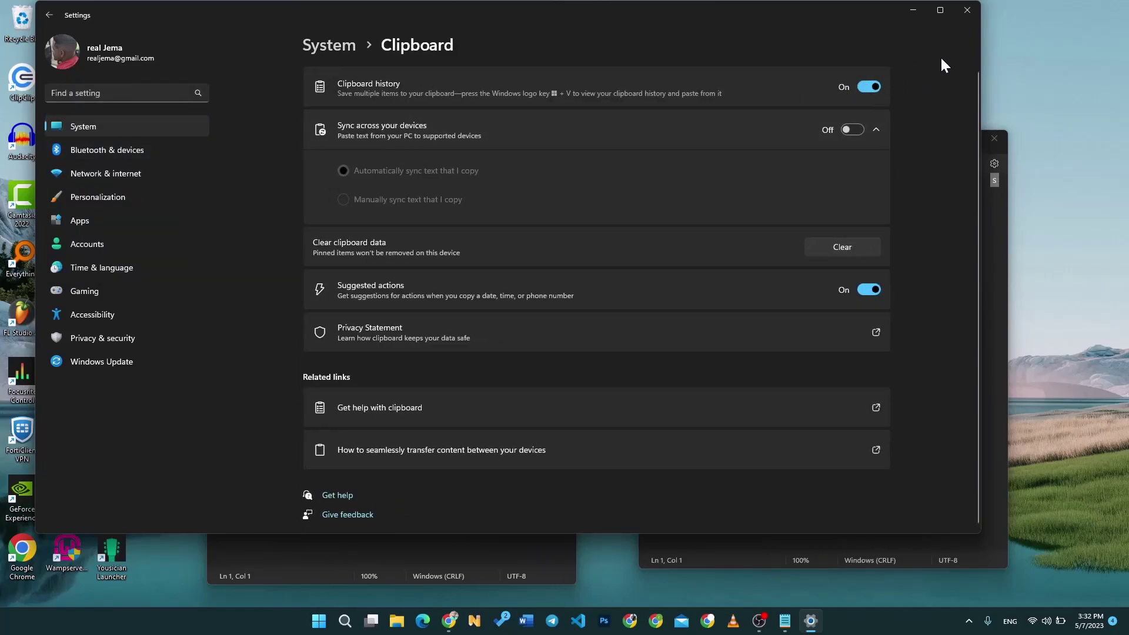
{"action": "left_click", "coordinate": [967, 10]}
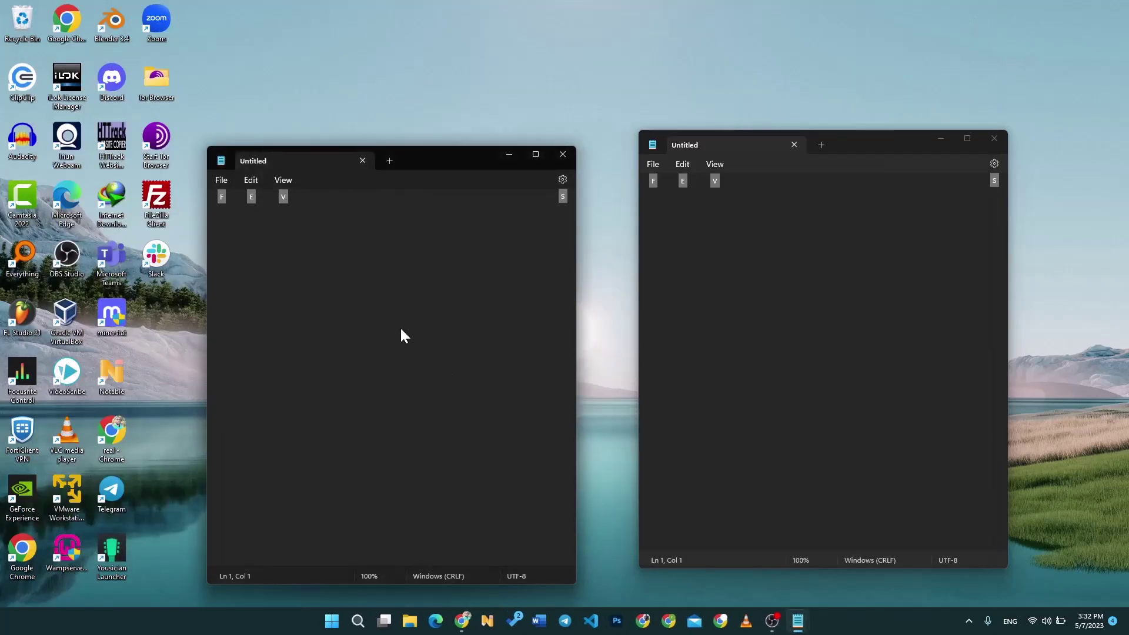
- Open the clipboard history in the first Notepad document and look through the stored entries
{"action": "key", "text": "alt"}
{"action": "key", "text": "super+v"}
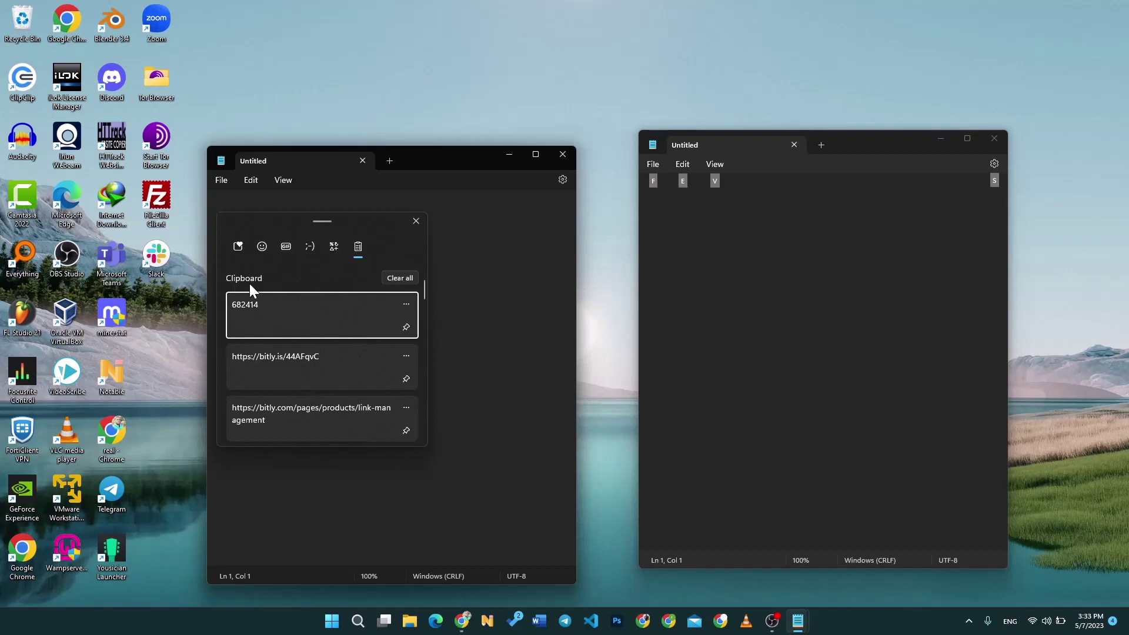
{"action": "scroll", "coordinate": [345, 349], "scroll_direction": "down", "scroll_amount": 10}
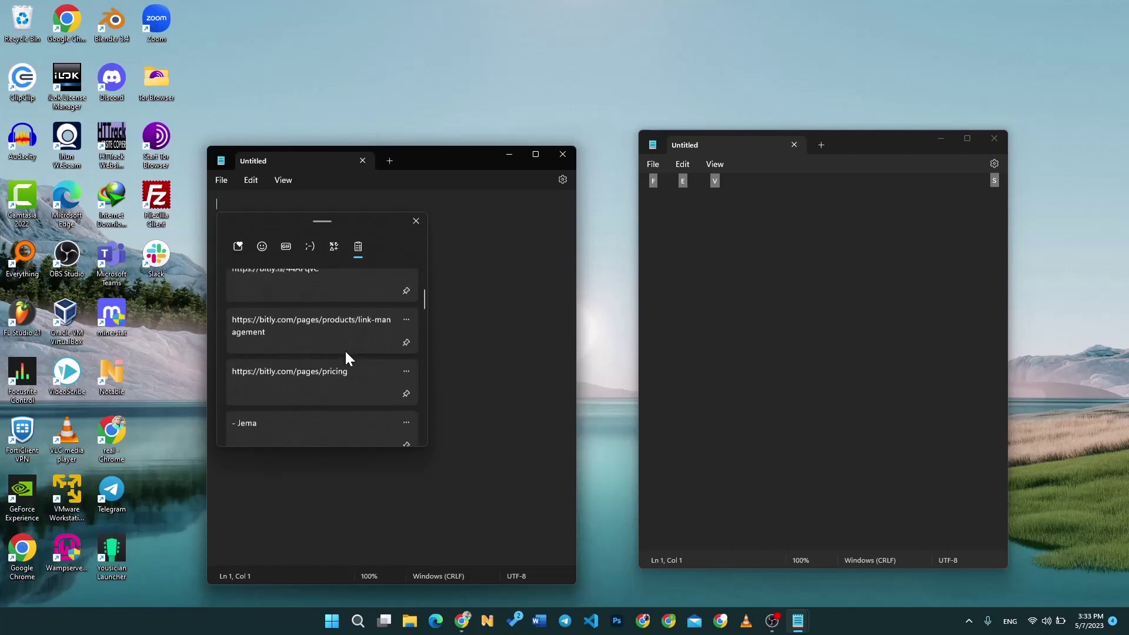
{"action": "scroll", "coordinate": [349, 360], "scroll_direction": "down", "scroll_amount": 10}
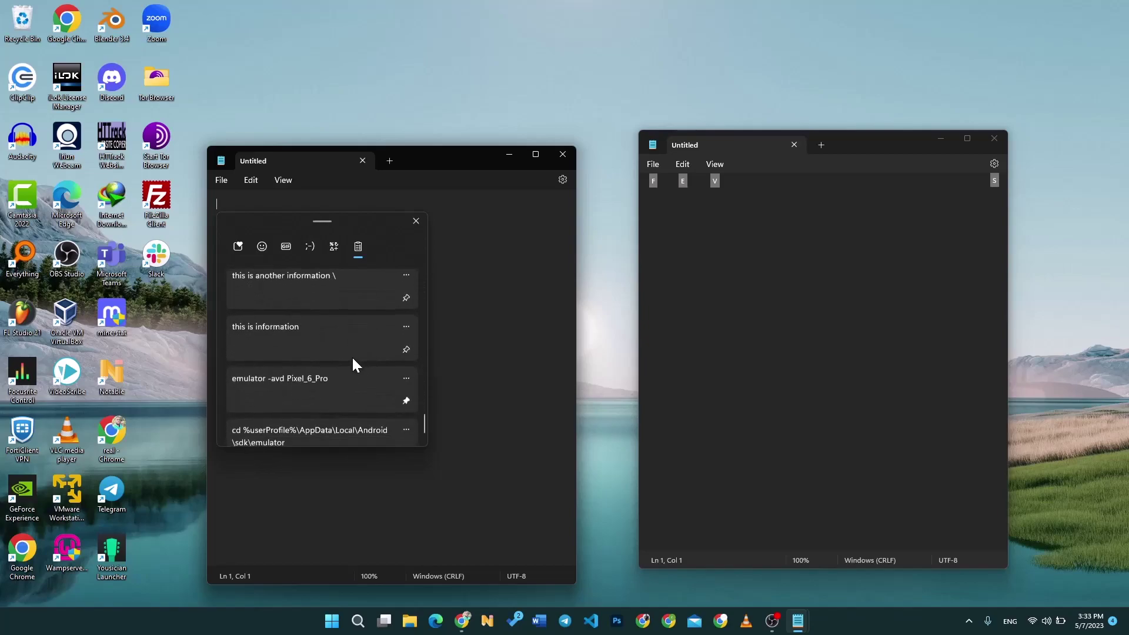
{"action": "scroll", "coordinate": [370, 332], "scroll_direction": "up", "scroll_amount": 10}
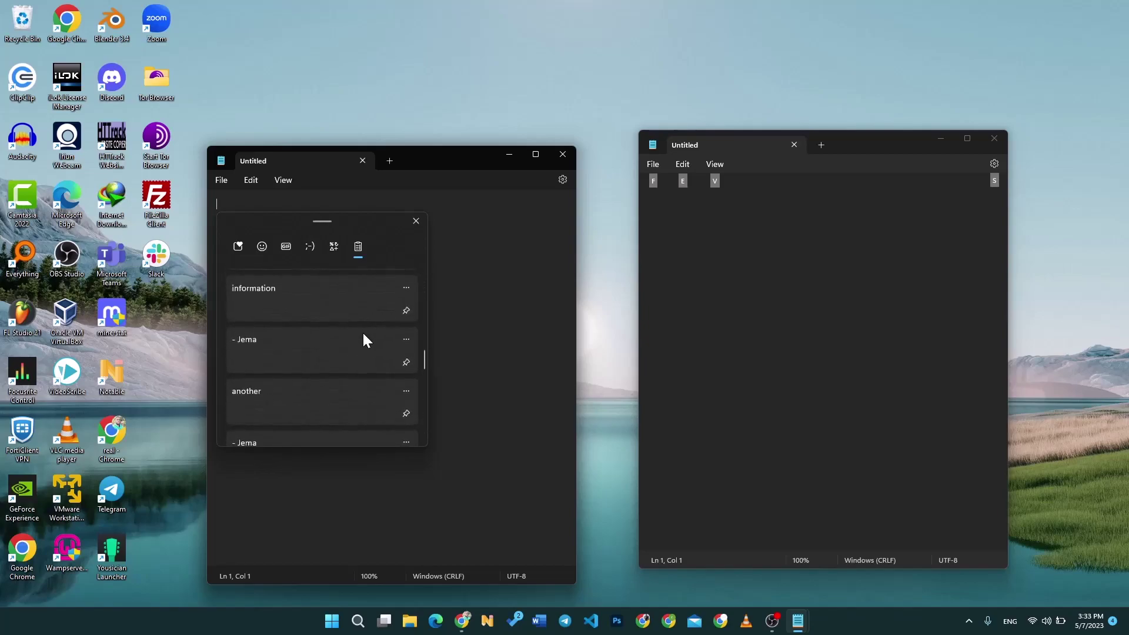
{"action": "scroll", "coordinate": [356, 333], "scroll_direction": "up", "scroll_amount": 2}
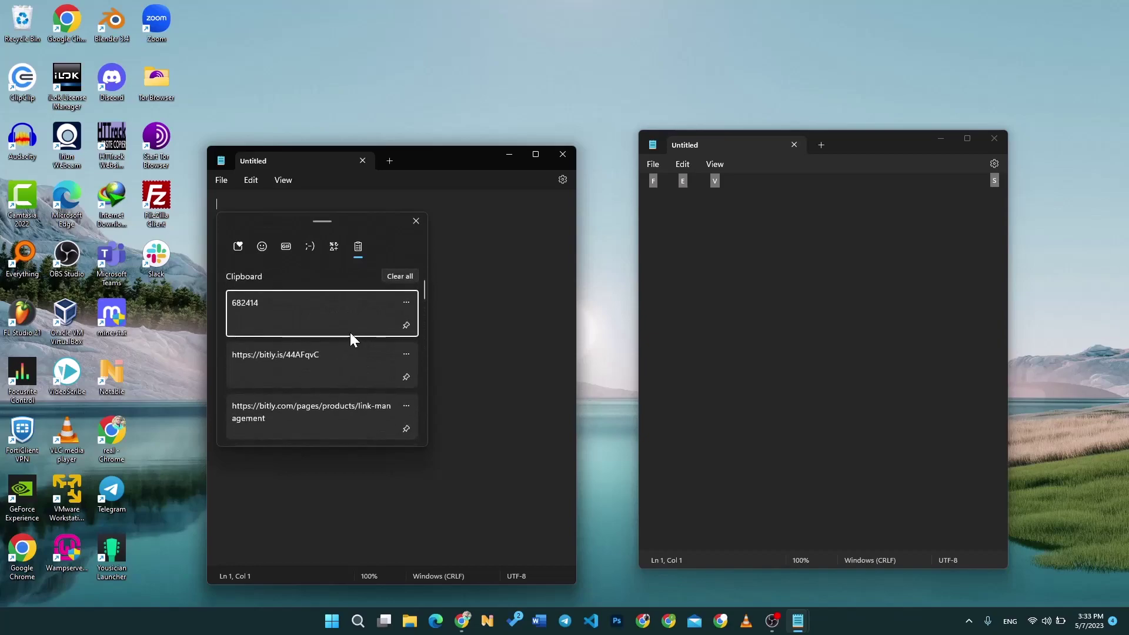
{"action": "scroll", "coordinate": [333, 361], "scroll_direction": "down", "scroll_amount": 3}
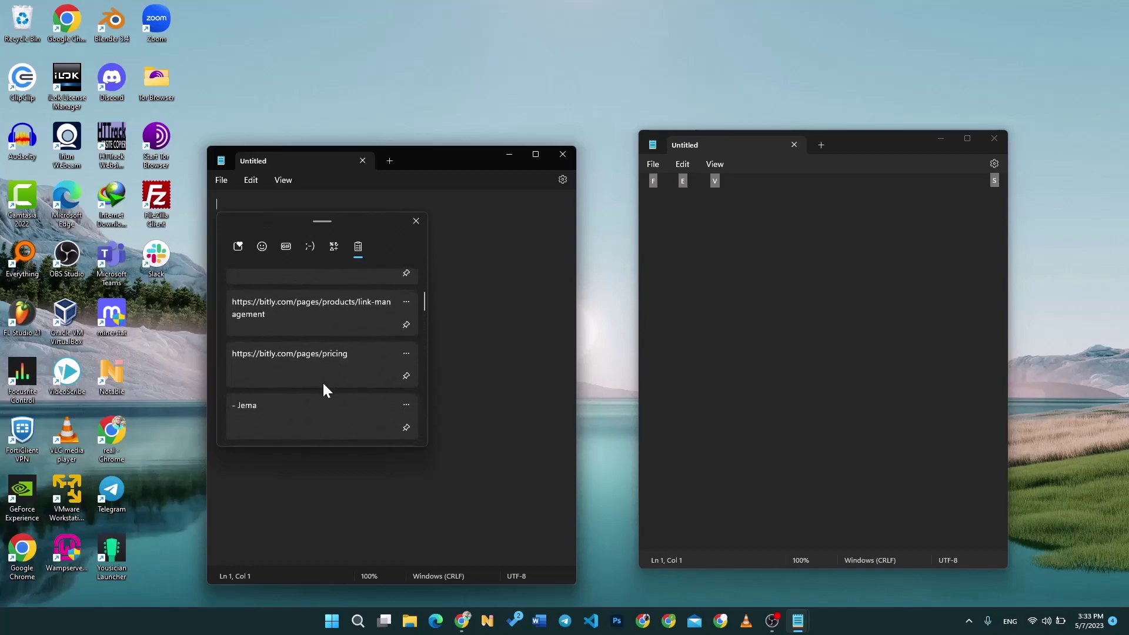
{"action": "left_click", "coordinate": [323, 363]}
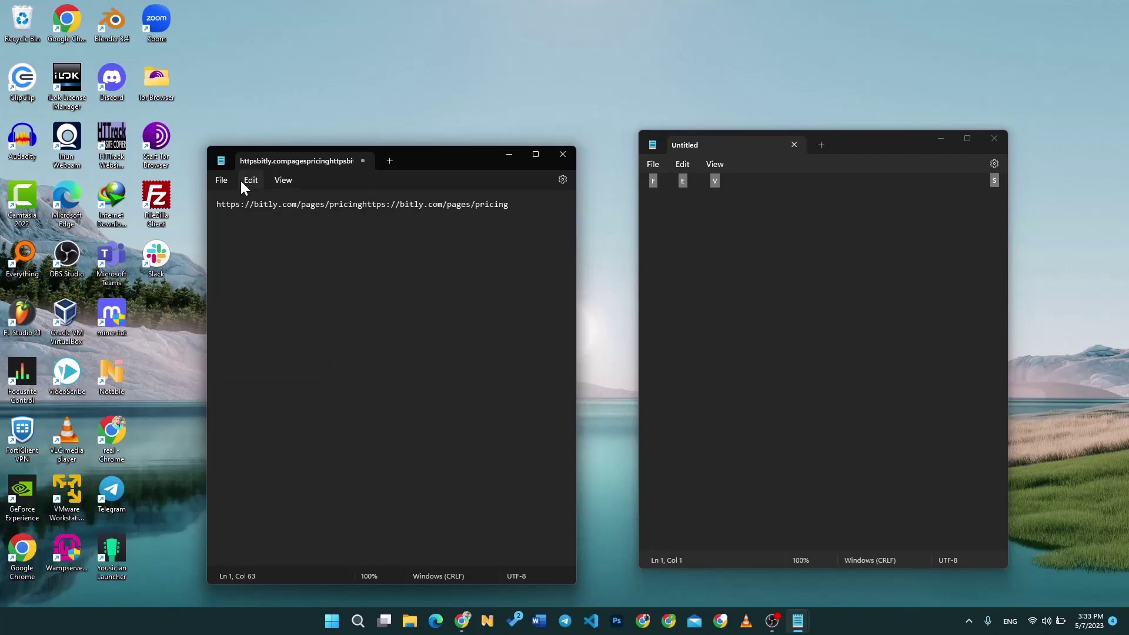
{"action": "triple_click", "coordinate": [516, 203]}
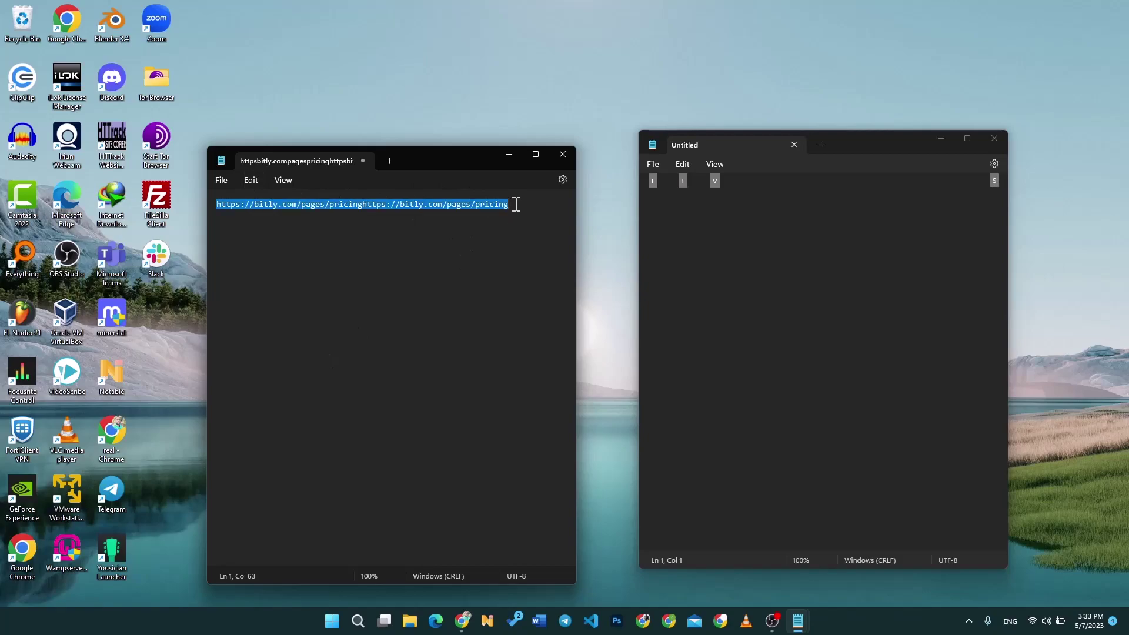
{"action": "key", "text": "BackSpace"}
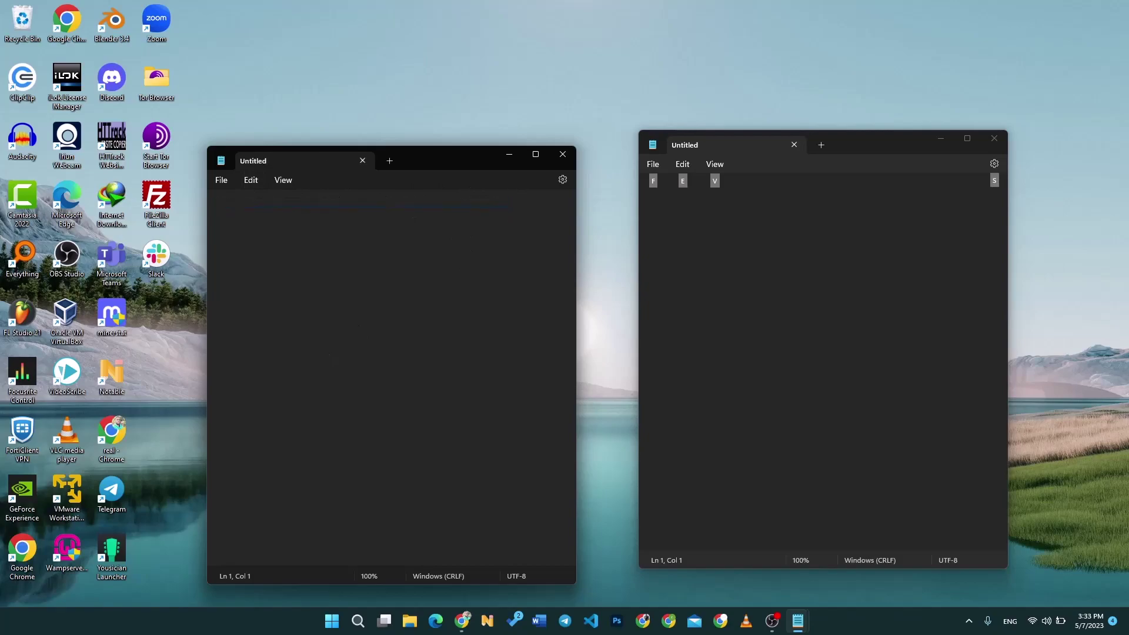
- Write "first information", "second information" and "third information" in the first Notepad document, separated by blank lines
{"action": "type", "text": "first "}
{"action": "type", "text": "ino"}
{"action": "type", "text": "ormation"}
{"action": "key", "text": "Return"}
{"action": "key", "text": "Return"}
{"action": "type", "text": "second informatoi"}
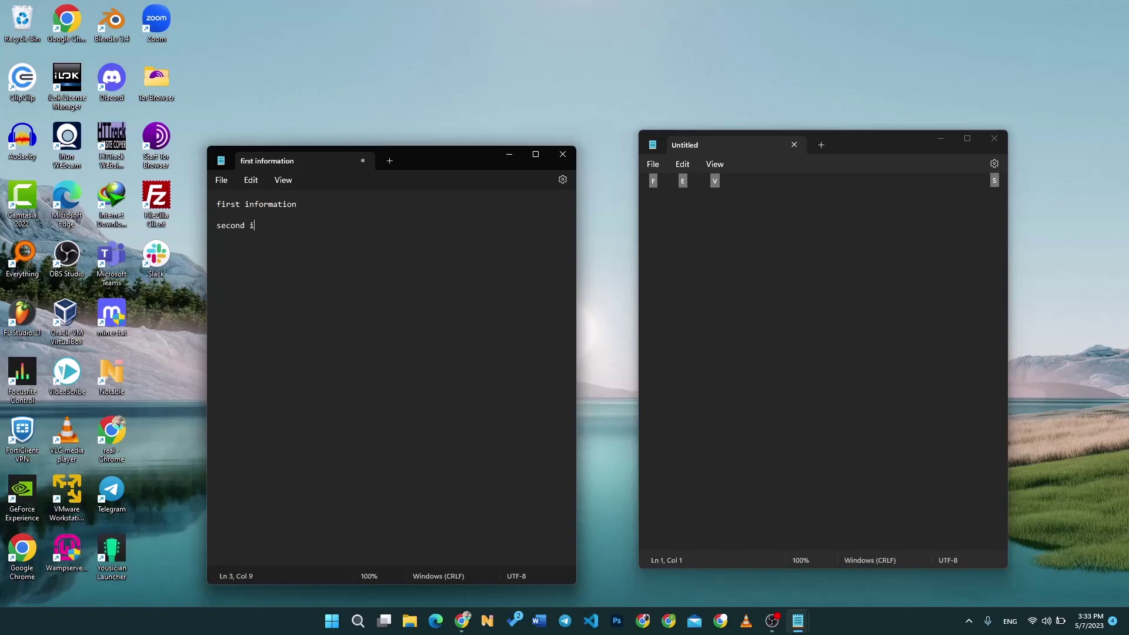
{"action": "key", "text": "BackSpace"}
{"action": "key", "text": "BackSpace"}
{"action": "type", "text": "ion  "}
{"action": "type", "text": "third in"}
{"action": "type", "text": "formation"}
- Copy "first information" and paste it on three consecutive lines in the second Notepad document
{"action": "left_click_drag", "start_coordinate": [320, 203], "coordinate": [206, 204]}
{"action": "key", "text": "ctrl+c"}
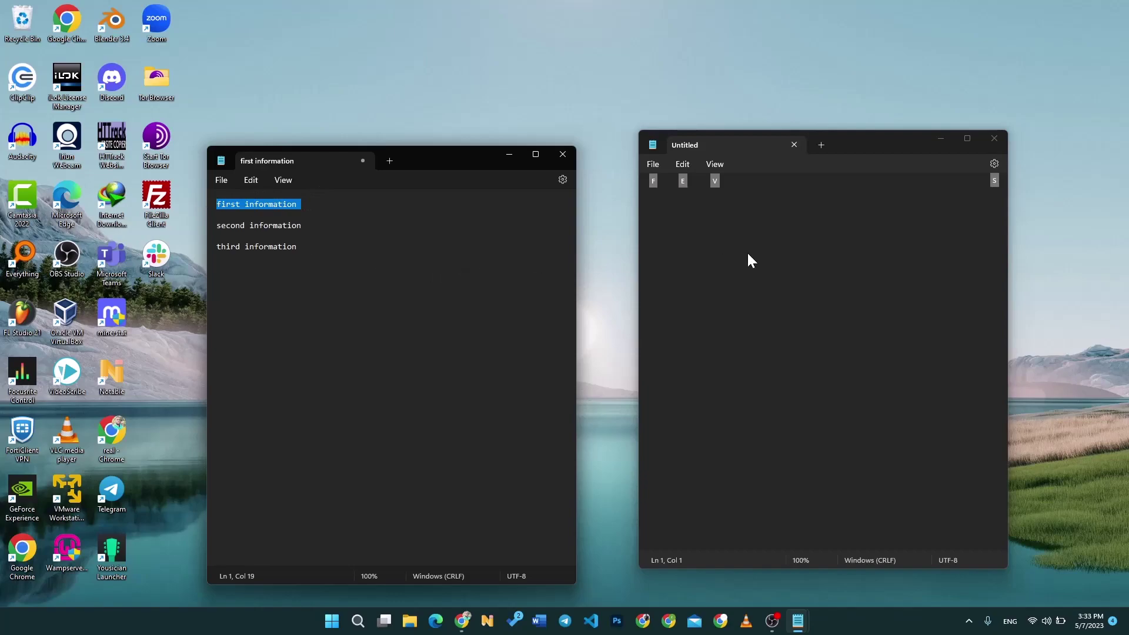
{"action": "left_click", "coordinate": [785, 233]}
{"action": "key", "text": "ctrl+v"}
{"action": "key", "text": "Return"}
{"action": "key", "text": "ctrl+v"}
{"action": "key", "text": "Return"}
{"action": "key", "text": "ctrl+v"}
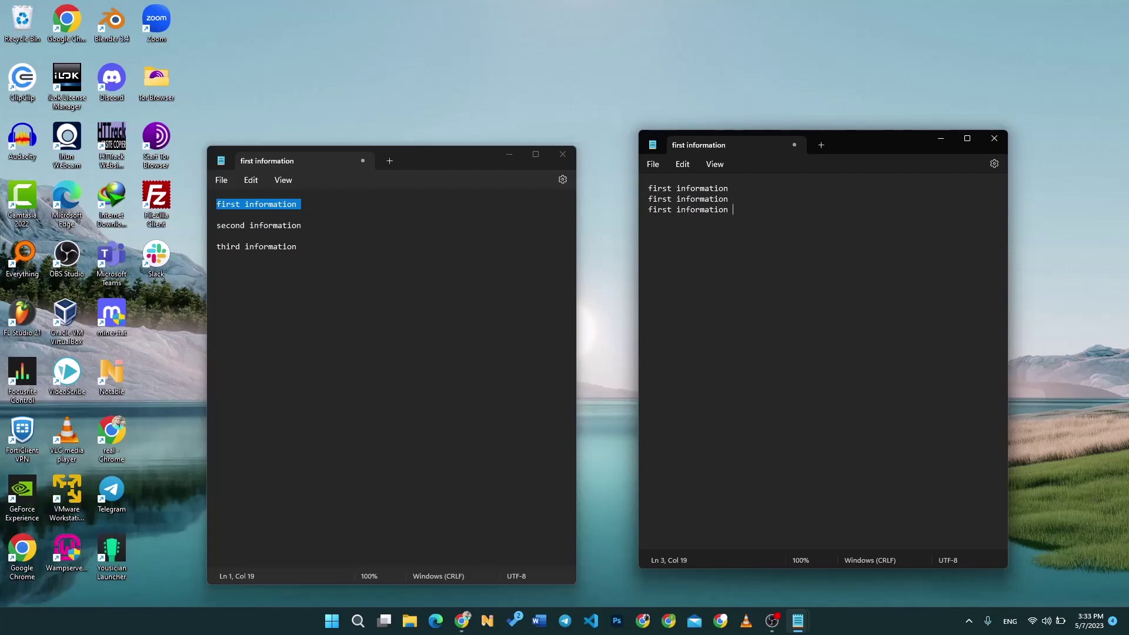
- Copy "second information" and paste it in the second Notepad document, one blank line below the existing text
{"action": "left_click", "coordinate": [321, 227]}
{"action": "left_click_drag", "start_coordinate": [321, 227], "coordinate": [201, 226]}
{"action": "key", "text": "ctrl+c"}
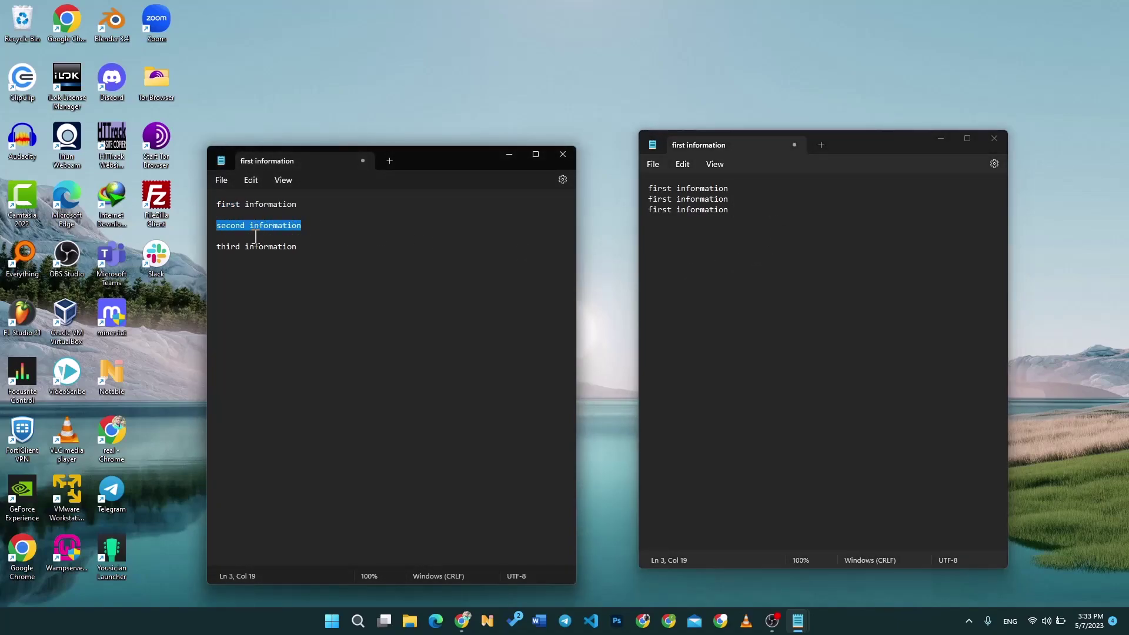
{"action": "left_click", "coordinate": [840, 248]}
{"action": "key", "text": "Return"}
{"action": "key", "text": "Return"}
{"action": "key", "text": "ctrl+v"}
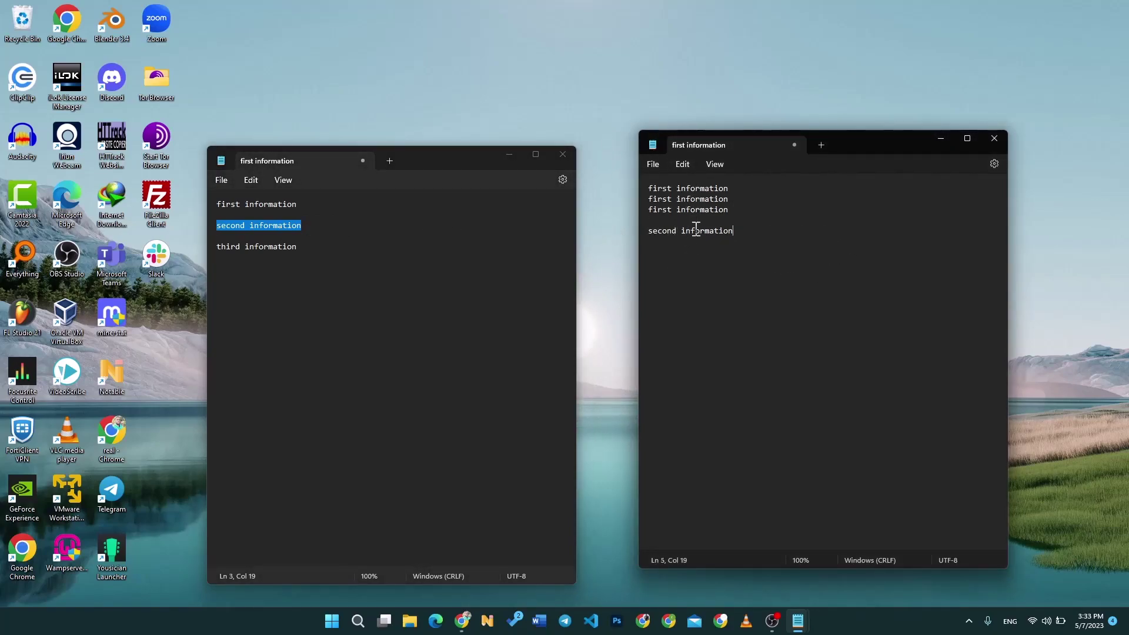
{"action": "left_click_drag", "start_coordinate": [331, 213], "coordinate": [226, 204]}
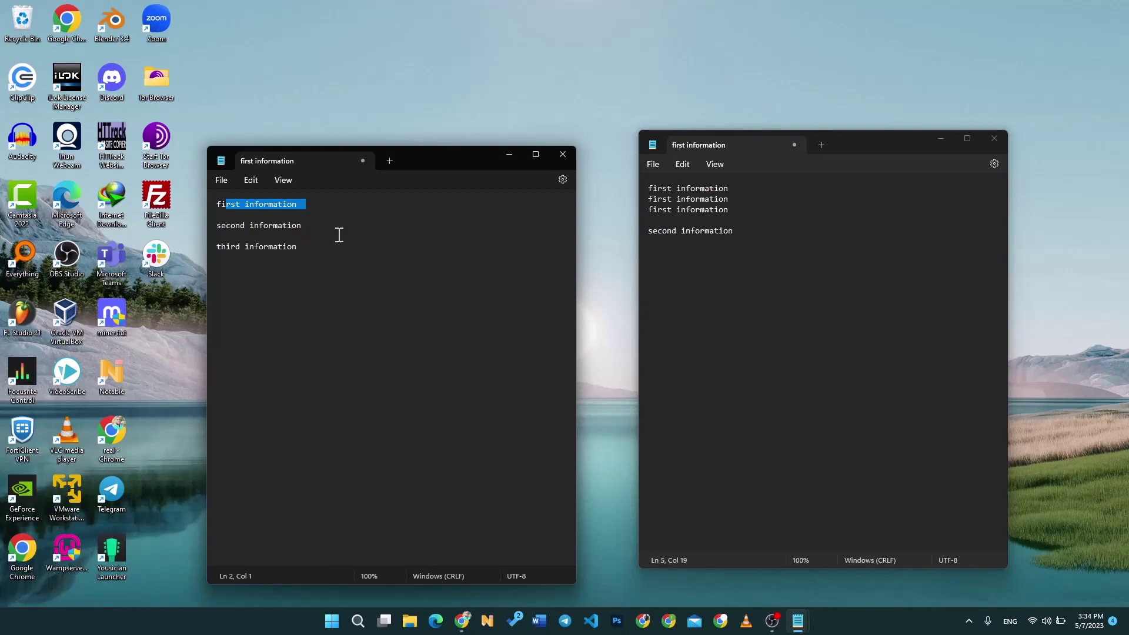
{"action": "left_click", "coordinate": [758, 239]}
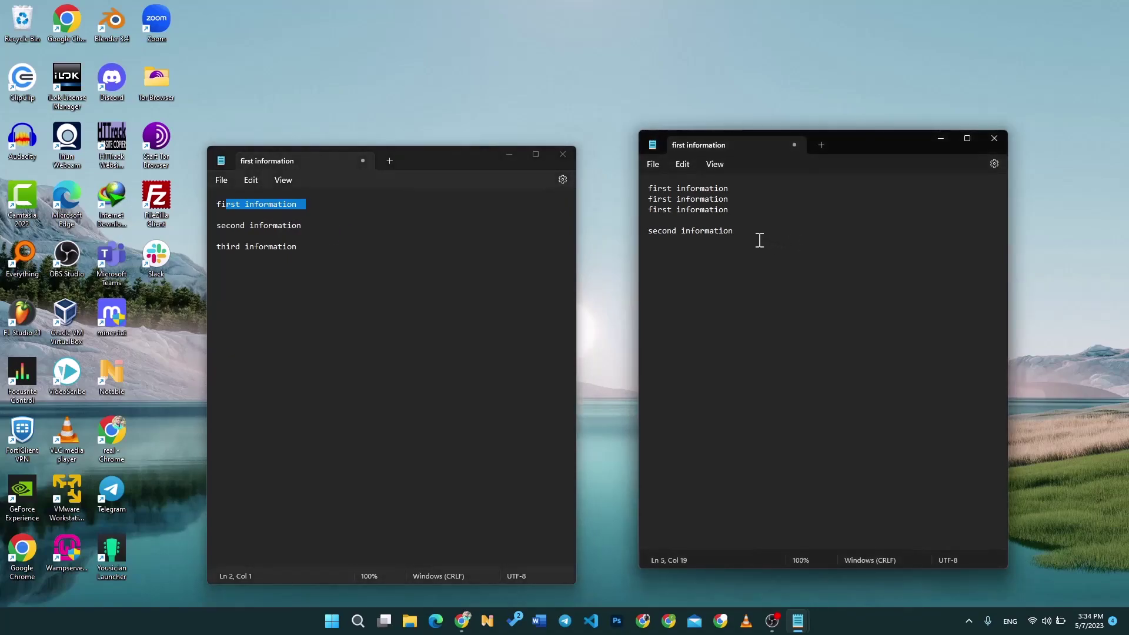
{"action": "left_click", "coordinate": [339, 207]}
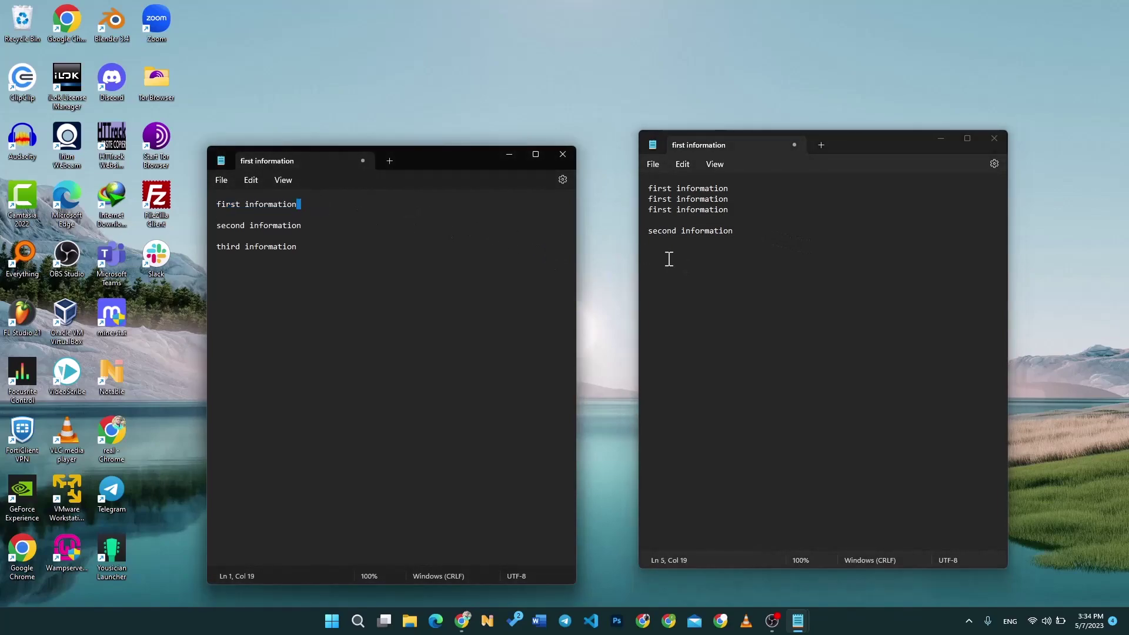
- Insert "first information" from the clipboard history below "second information" after a blank line, undoing the duplicate paste
{"action": "left_click", "coordinate": [755, 236]}
{"action": "key", "text": "Return"}
{"action": "key", "text": "Return"}
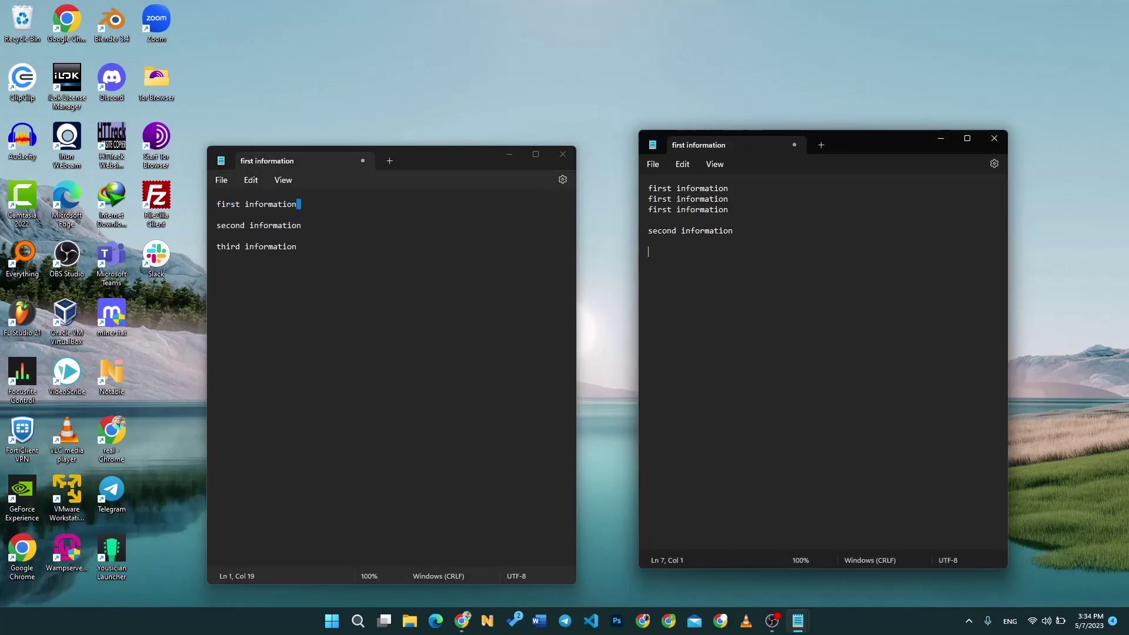
{"action": "key", "text": "super+v"}
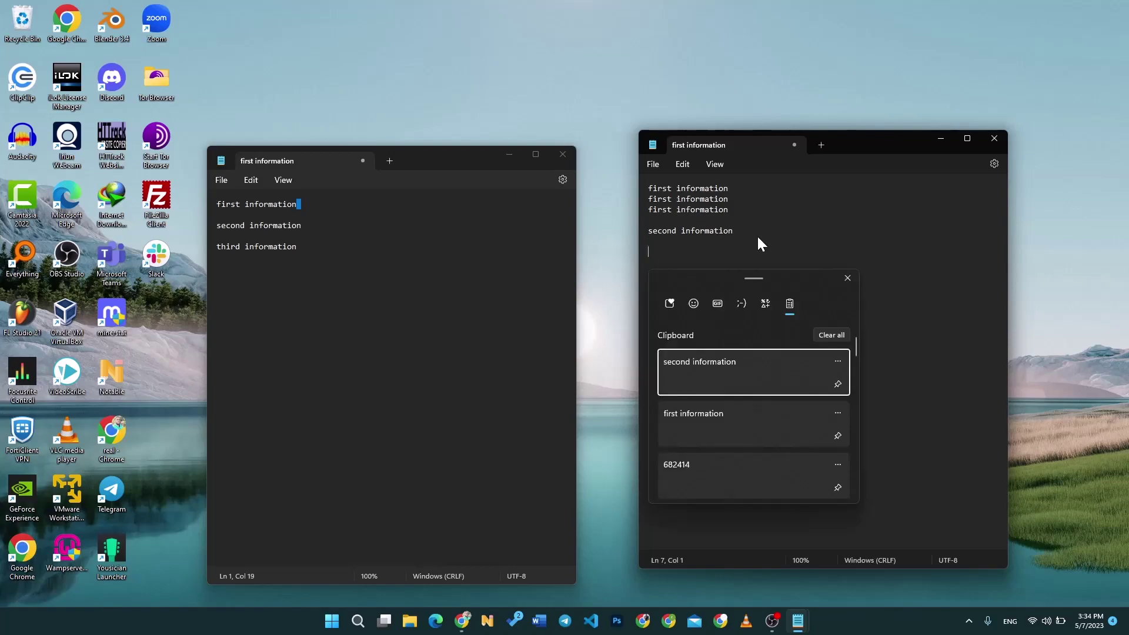
{"action": "left_click", "coordinate": [693, 418]}
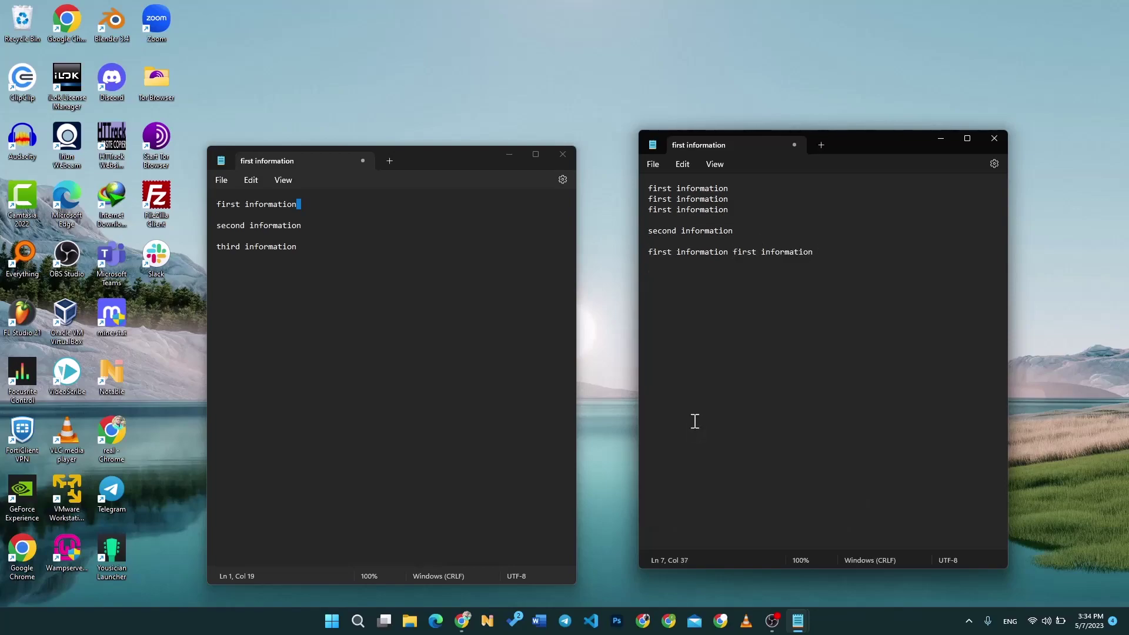
{"action": "key", "text": "ctrl+z"}
- Add another "first information" entry from the clipboard history after a blank line and delete its duplicated words
{"action": "key", "text": "Return"}
{"action": "key", "text": "Return"}
{"action": "key", "text": "super+v"}
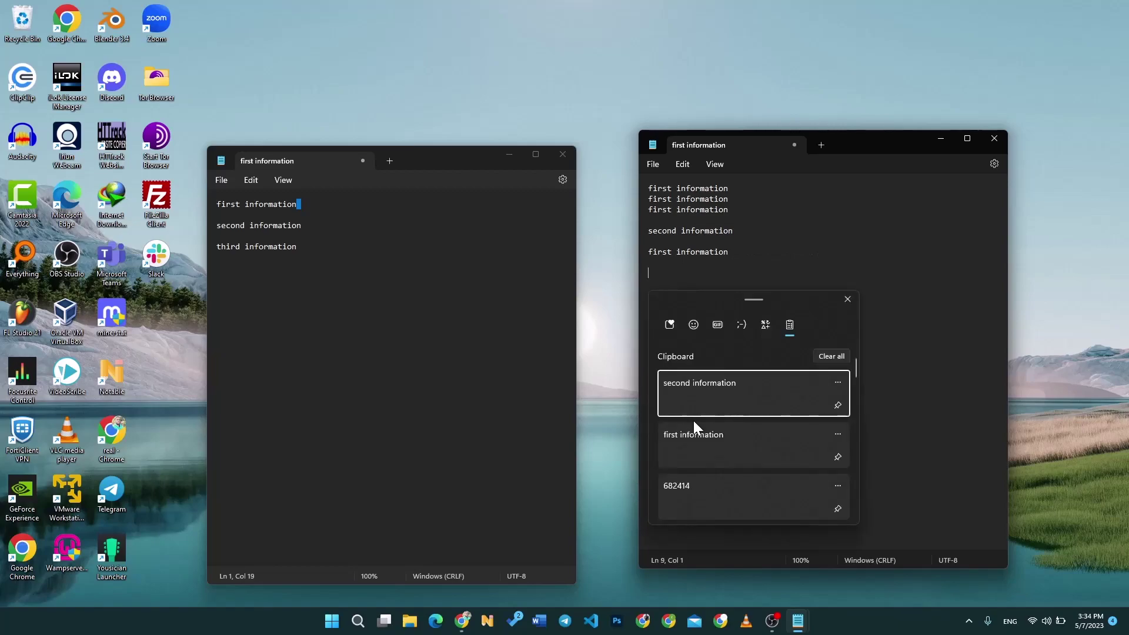
{"action": "left_click", "coordinate": [711, 449]}
{"action": "key", "text": "ctrl+BackSpace"}
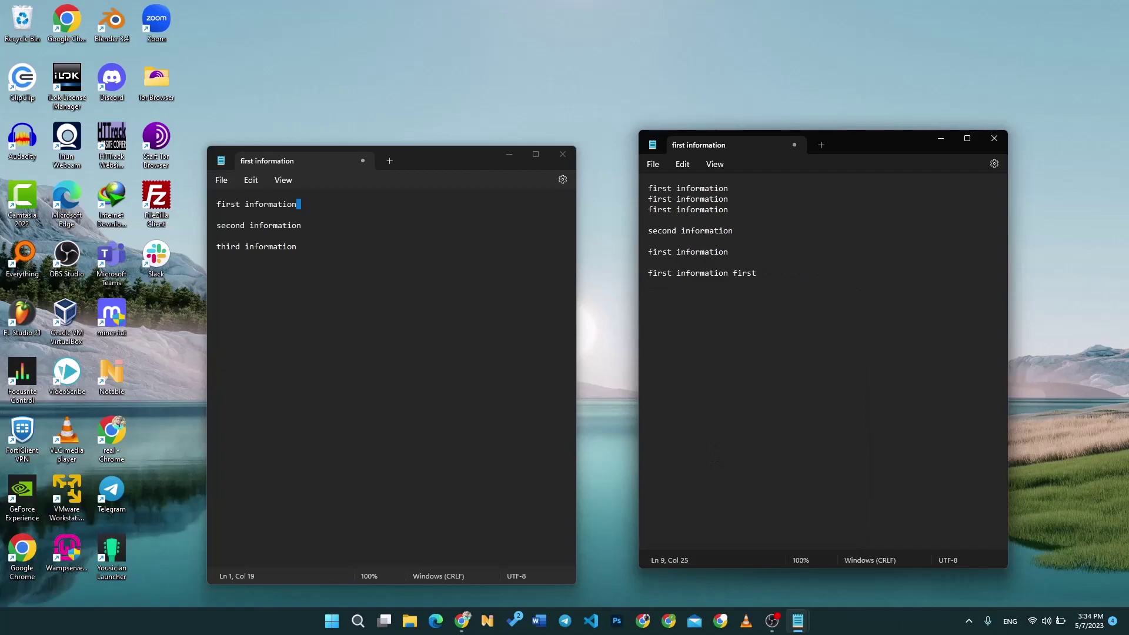
{"action": "key", "text": "ctrl+BackSpace"}
- Look through the clipboard history entries and the panel's overview of emoji, GIFs, kaomoji and symbols
{"action": "key", "text": "super+v"}
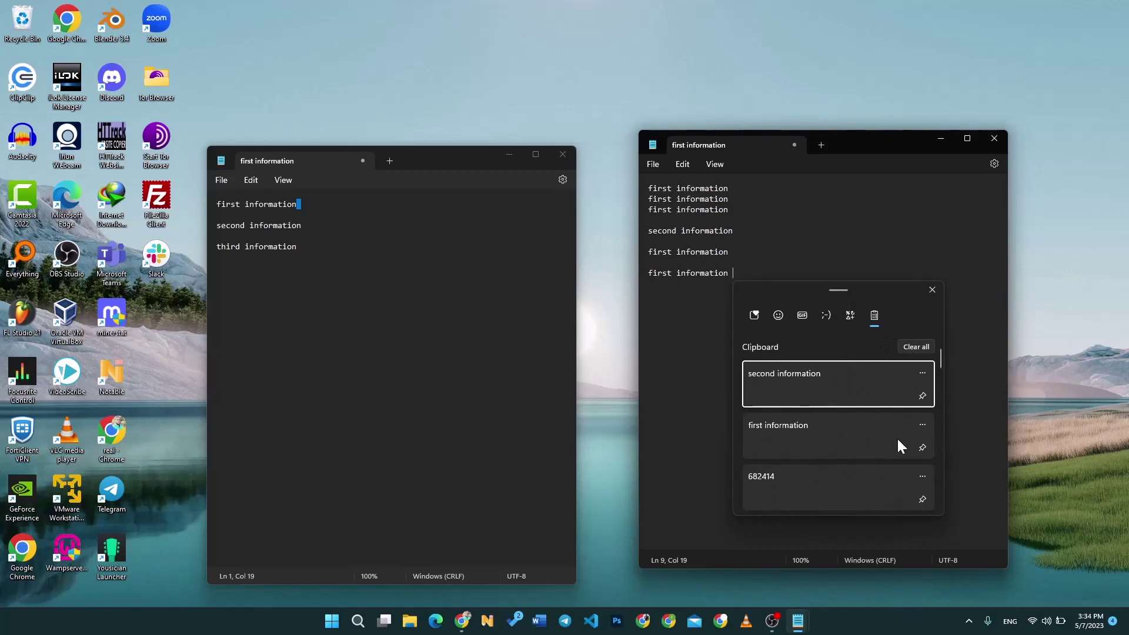
{"action": "scroll", "coordinate": [864, 396], "scroll_direction": "down", "scroll_amount": 3}
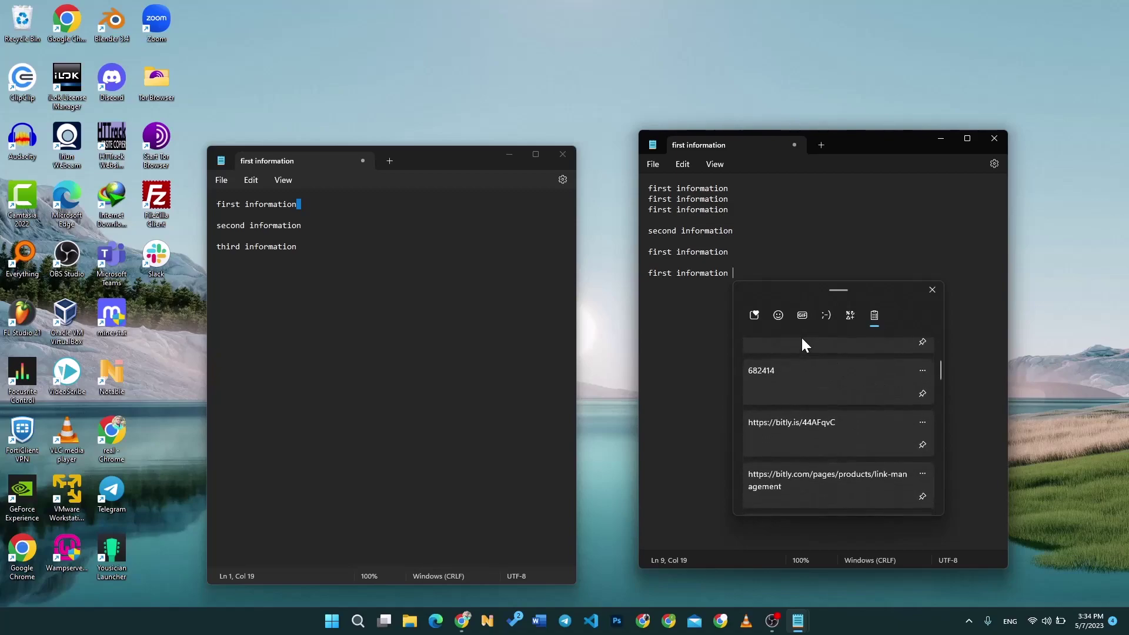
{"action": "left_click", "coordinate": [752, 315]}
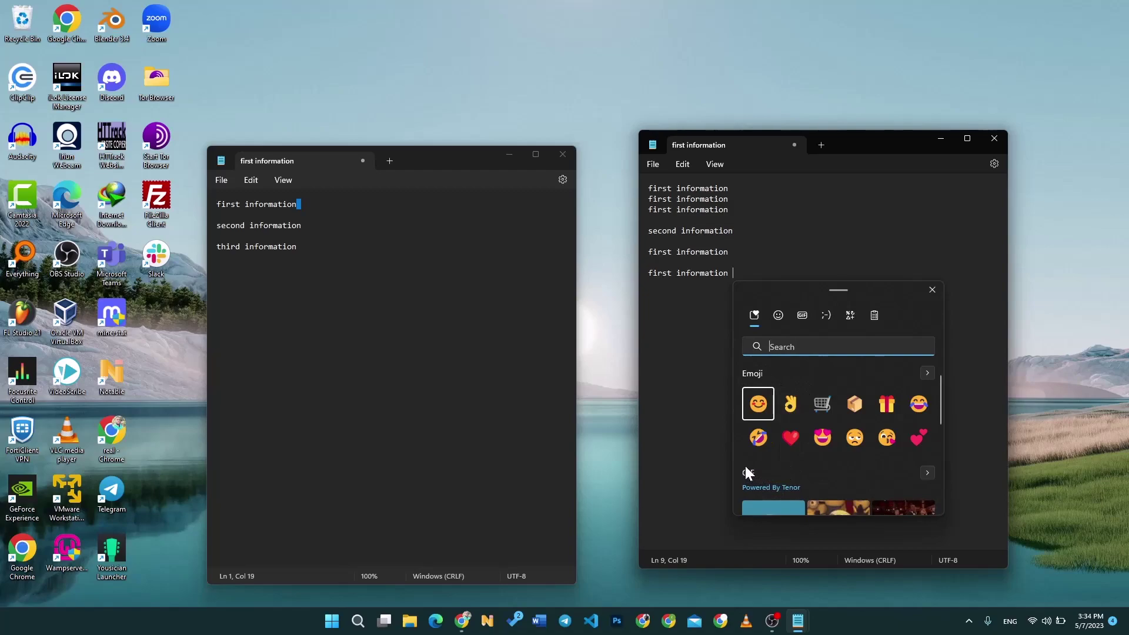
{"action": "scroll", "coordinate": [771, 465], "scroll_direction": "down", "scroll_amount": 3}
{"action": "scroll", "coordinate": [789, 367], "scroll_direction": "down", "scroll_amount": 2}
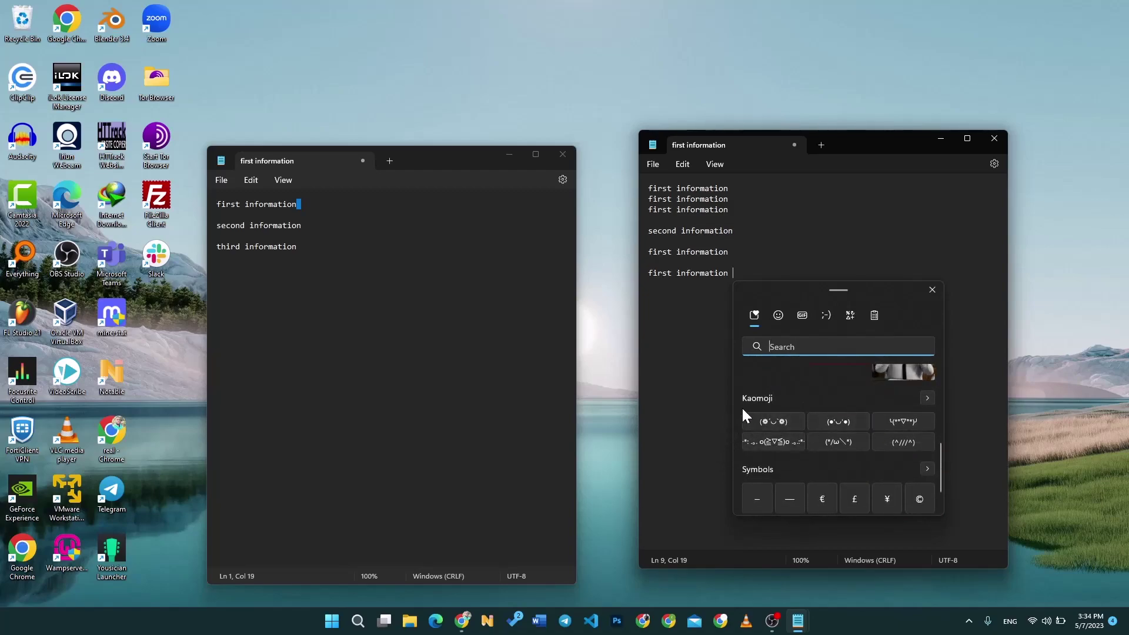
{"action": "scroll", "coordinate": [767, 403], "scroll_direction": "down", "scroll_amount": 1}
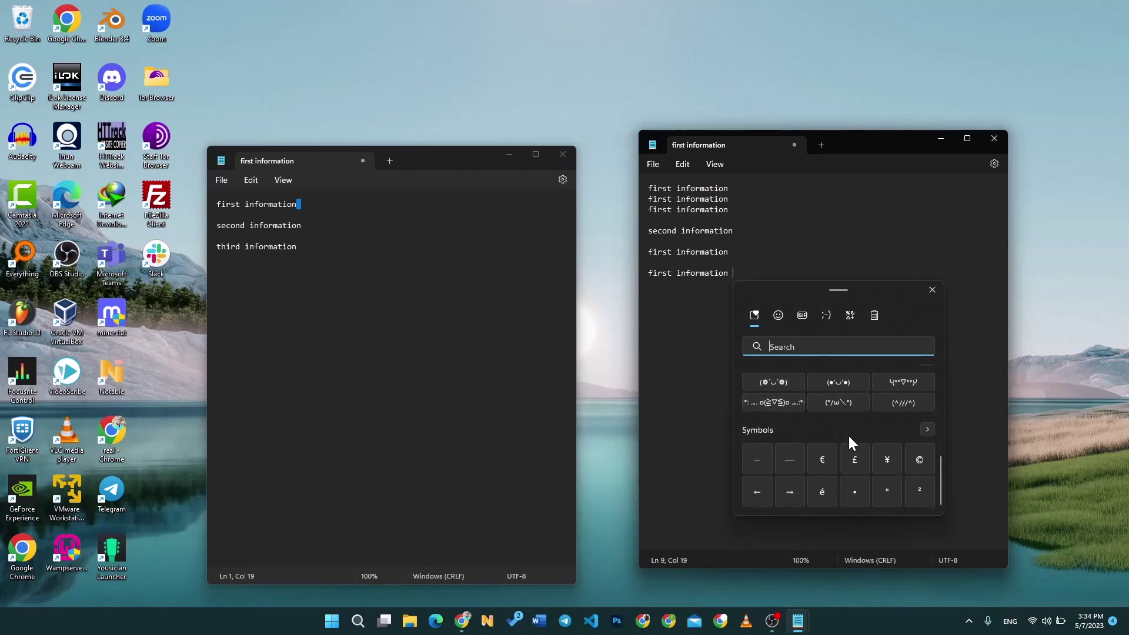
- Browse the full symbols collection, covering general punctuation, currency symbols and supplemental symbols, and return to the overview
{"action": "left_click", "coordinate": [923, 431]}
{"action": "scroll", "coordinate": [861, 414], "scroll_direction": "down", "scroll_amount": 5}
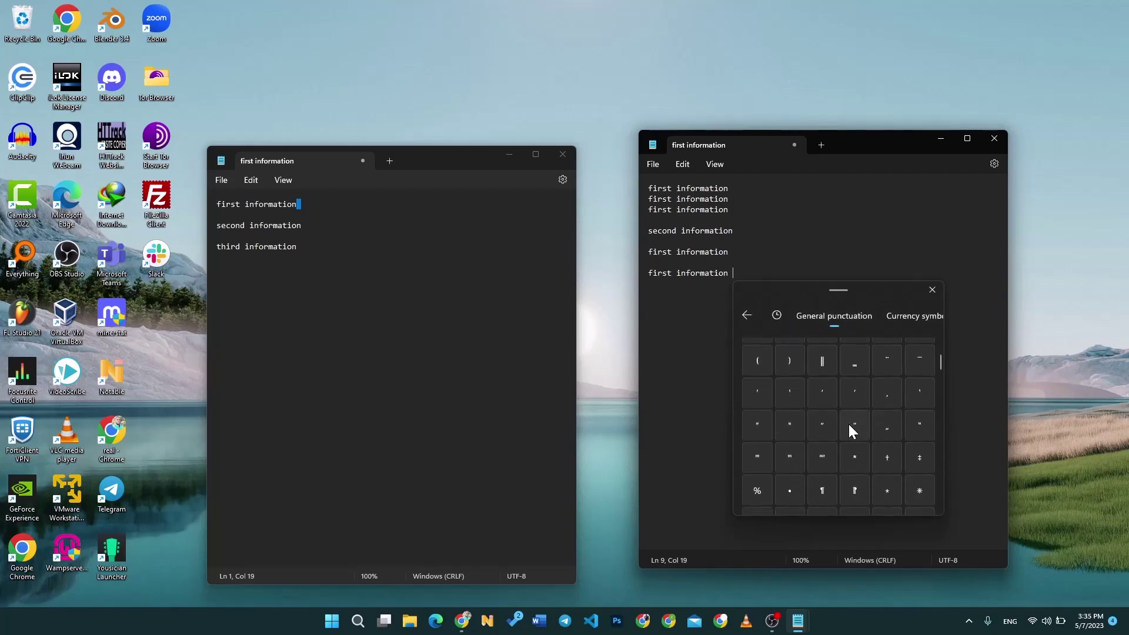
{"action": "scroll", "coordinate": [871, 385], "scroll_direction": "down", "scroll_amount": 2}
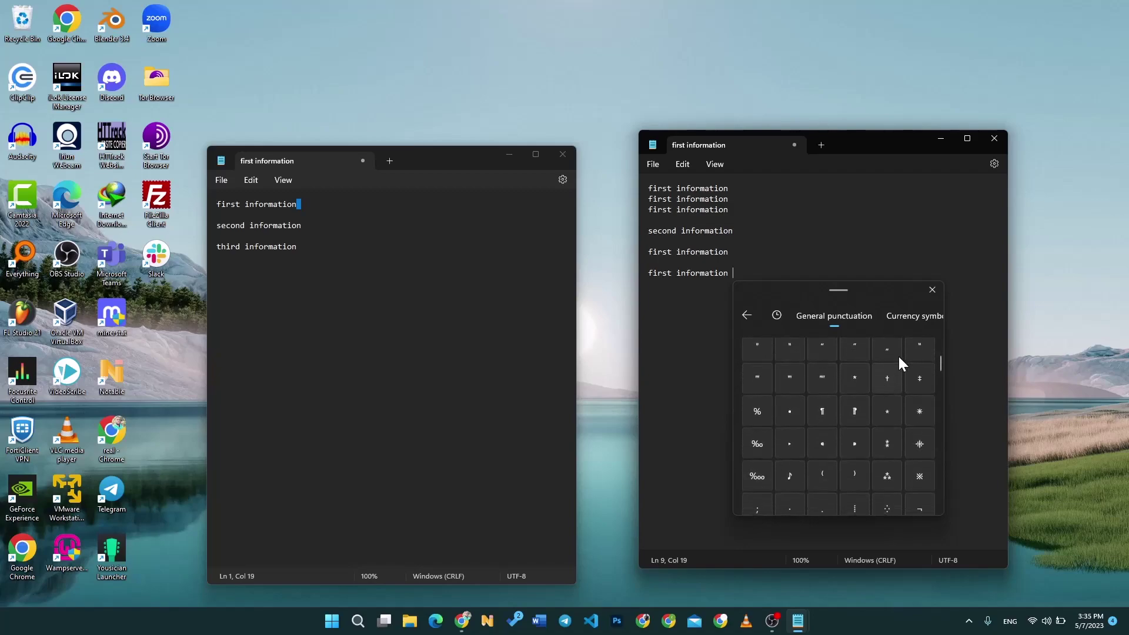
{"action": "left_click", "coordinate": [902, 315]}
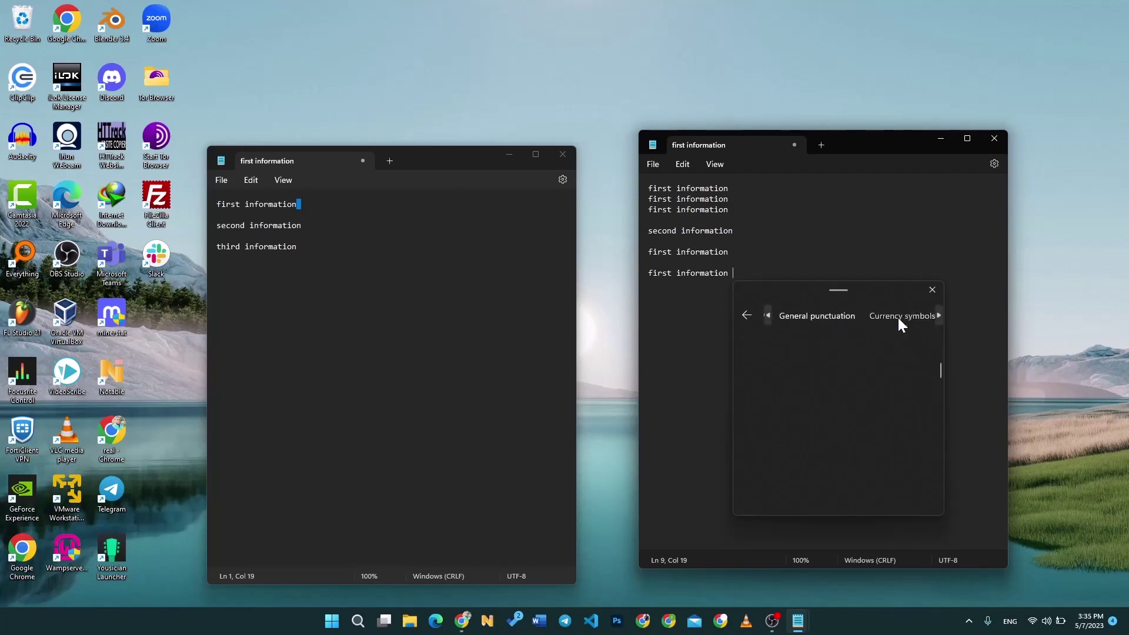
{"action": "left_click", "coordinate": [940, 316]}
{"action": "left_click", "coordinate": [940, 316]}
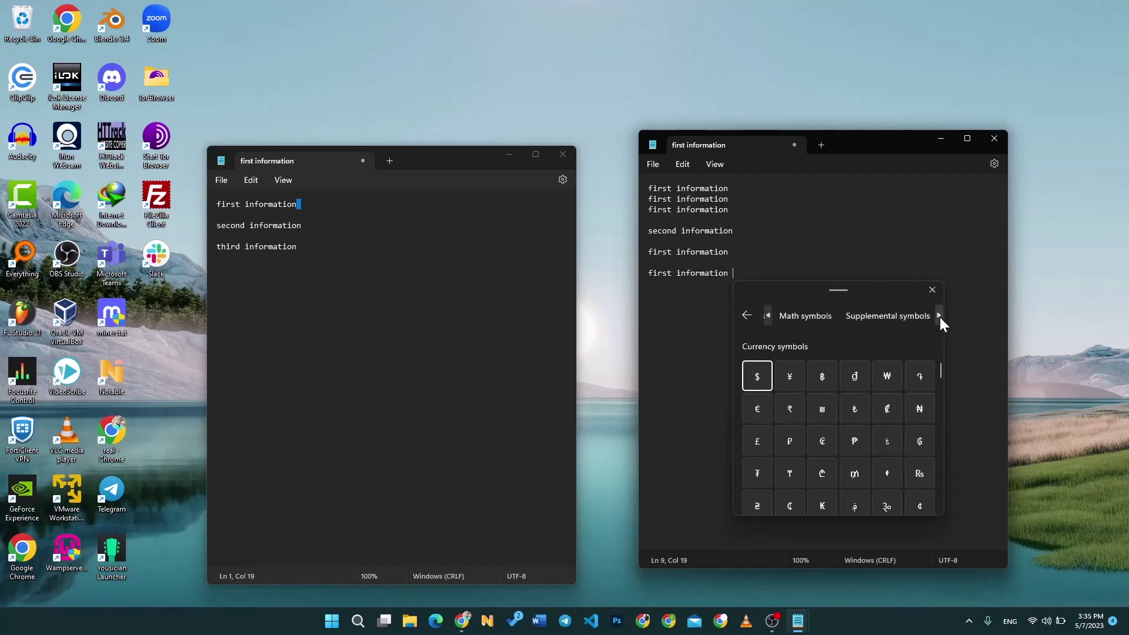
{"action": "left_click", "coordinate": [887, 318]}
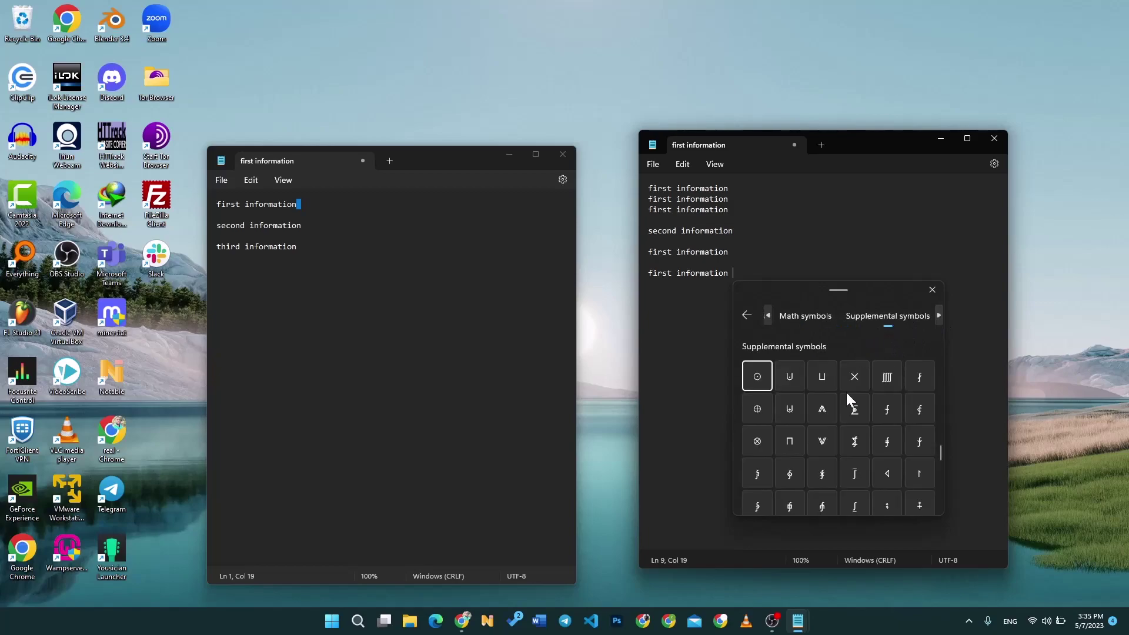
{"action": "left_click", "coordinate": [745, 315]}
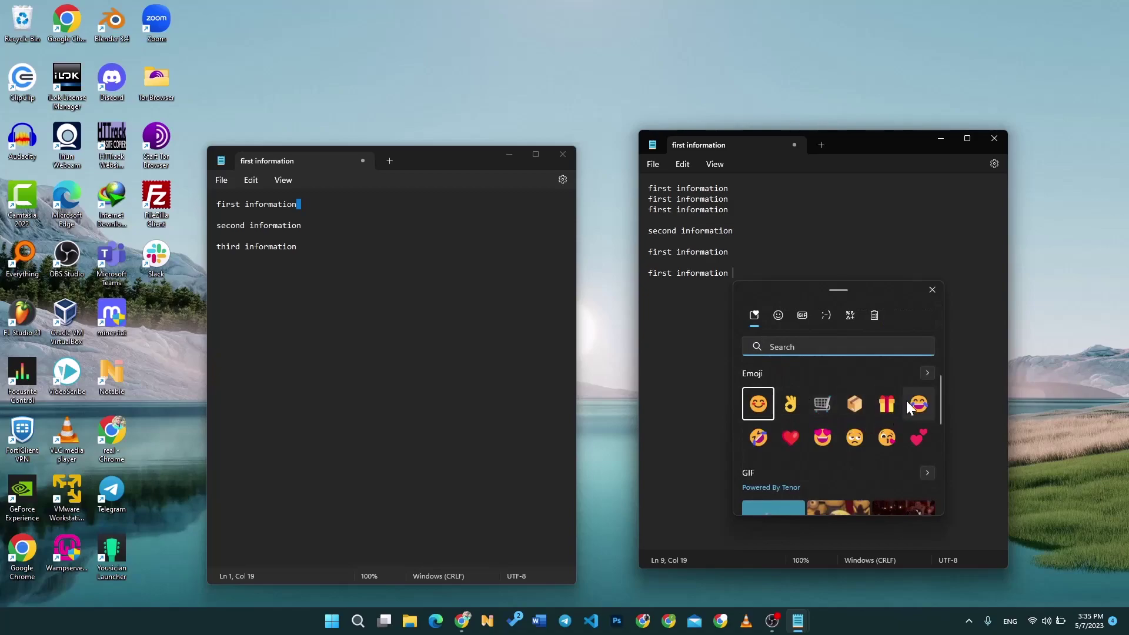
- Browse the emoji collection by category, including recent, smiley faces and animals, people, and celebrations and objects, and return to the overview
{"action": "left_click", "coordinate": [922, 375]}
{"action": "scroll", "coordinate": [858, 388], "scroll_direction": "down", "scroll_amount": 5}
{"action": "scroll", "coordinate": [845, 400], "scroll_direction": "down", "scroll_amount": 5}
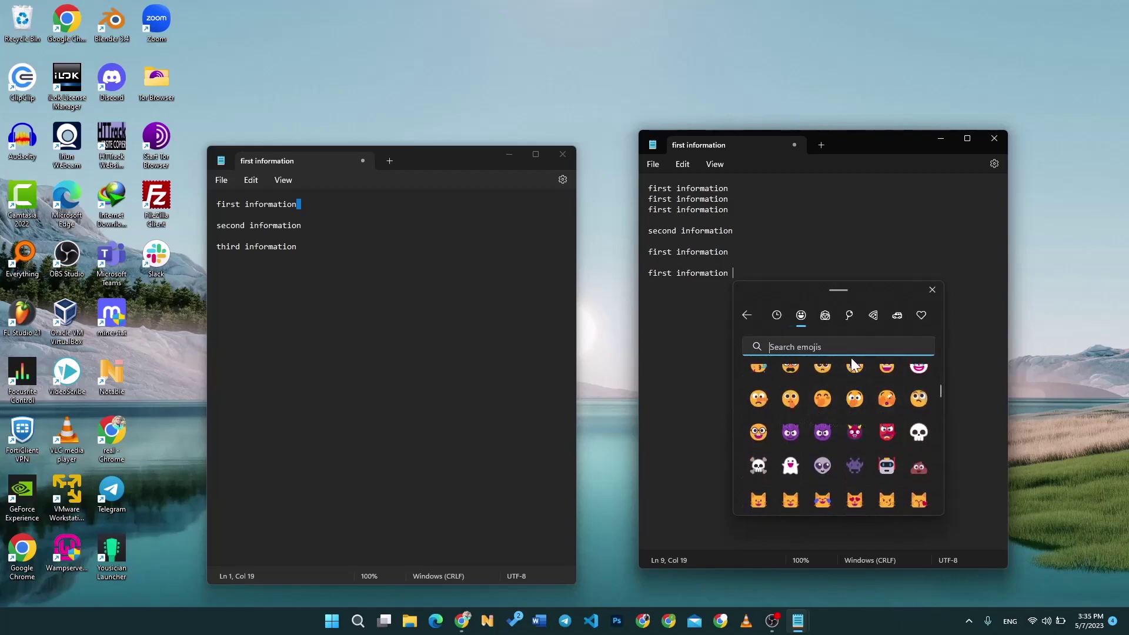
{"action": "left_click", "coordinate": [776, 316]}
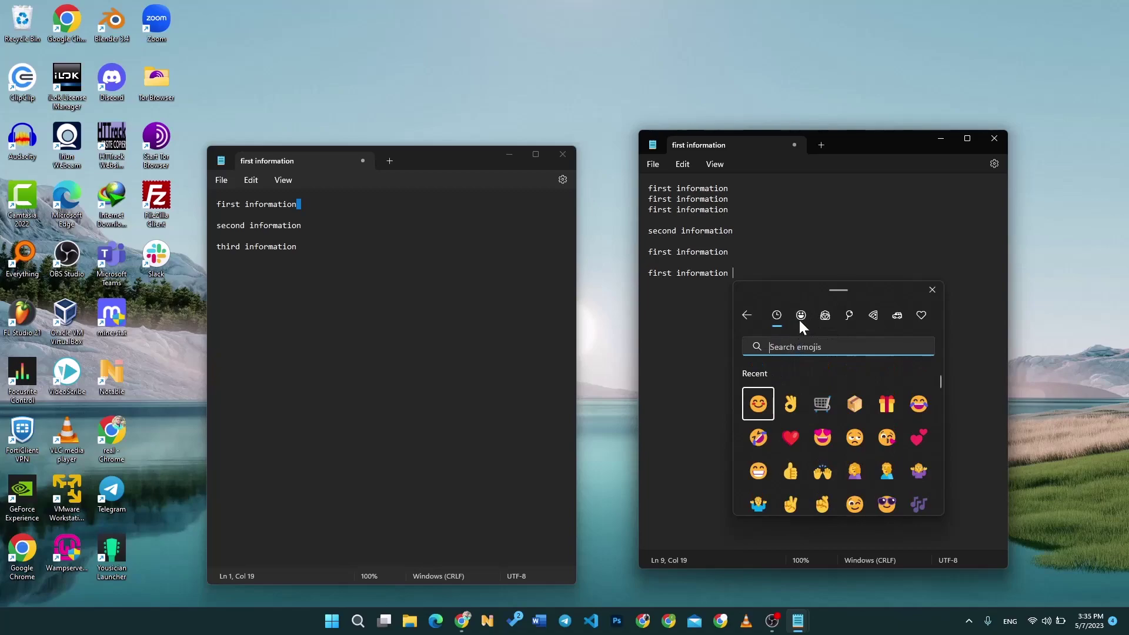
{"action": "left_click", "coordinate": [800, 318]}
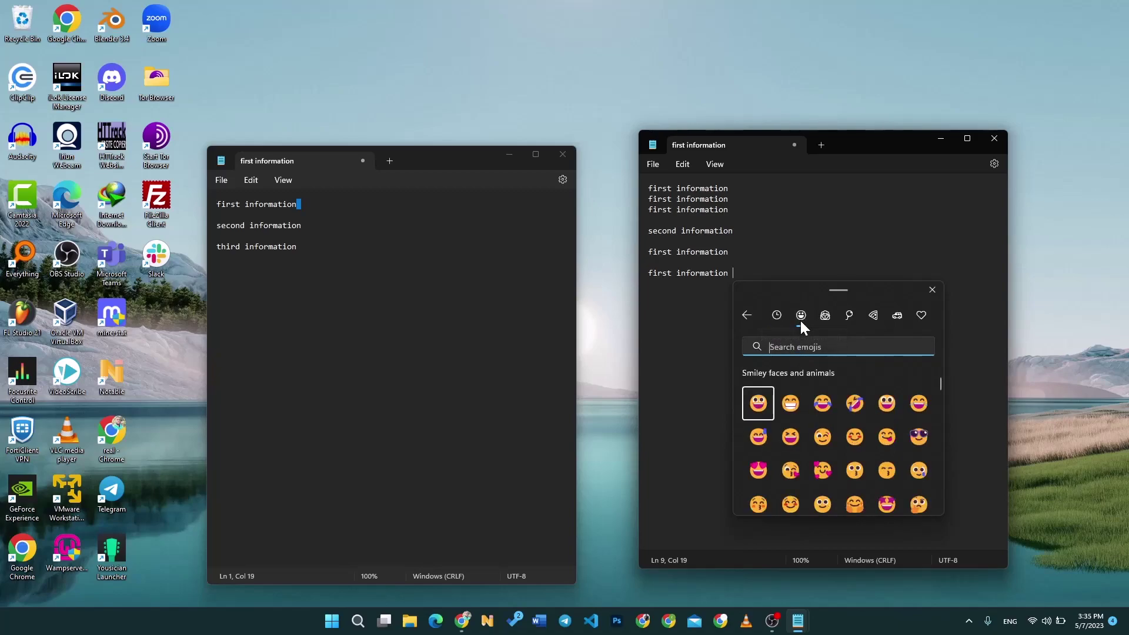
{"action": "left_click", "coordinate": [825, 316]}
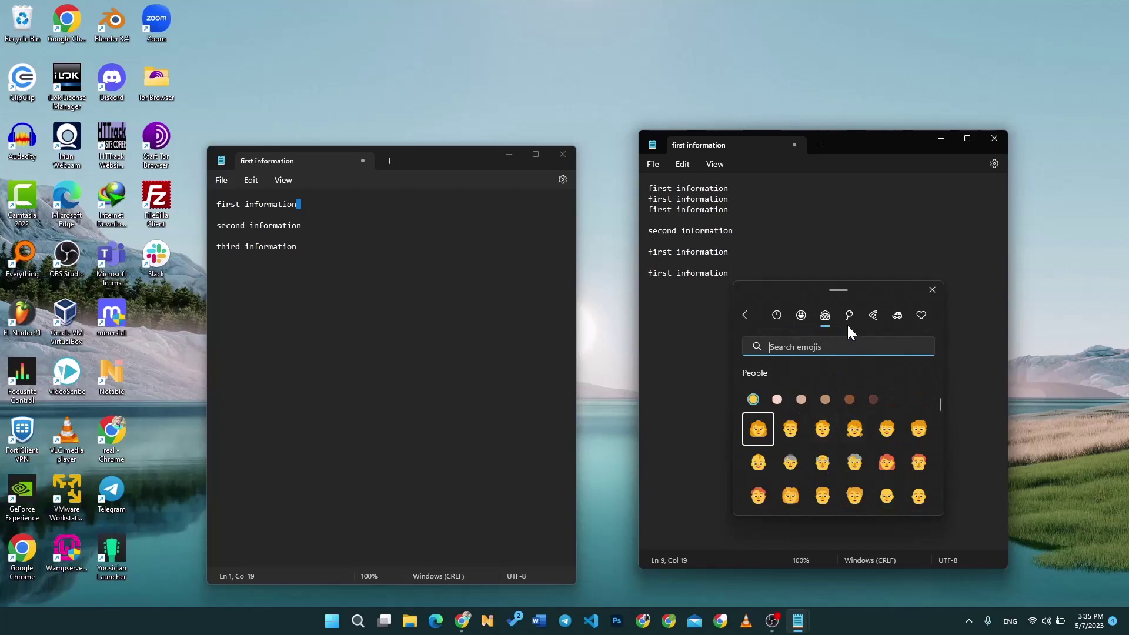
{"action": "left_click", "coordinate": [848, 318]}
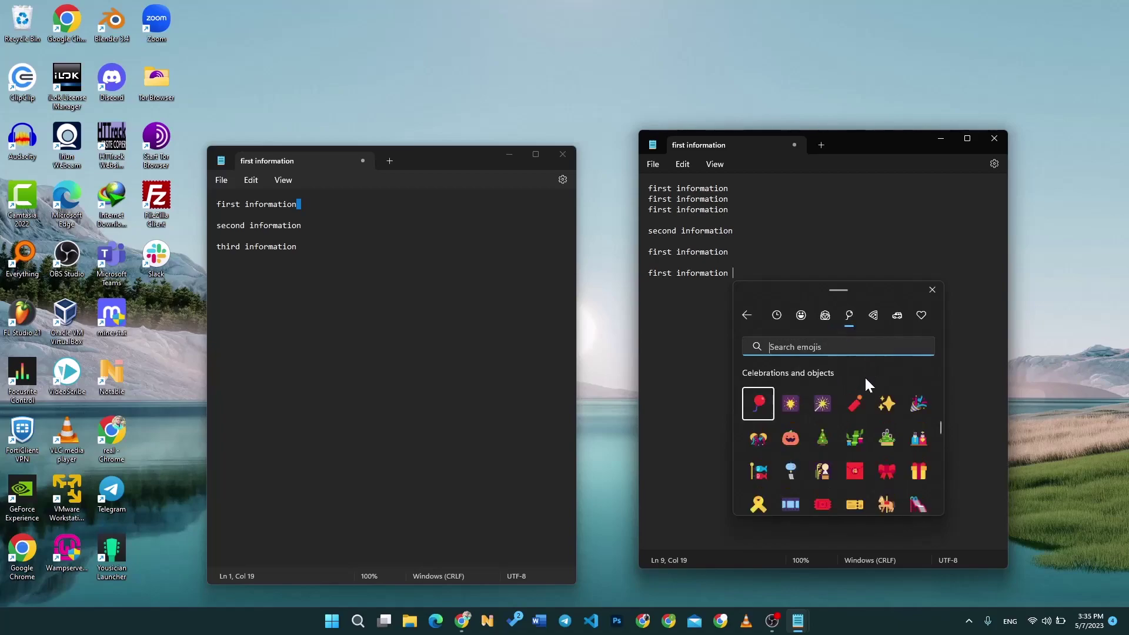
{"action": "left_click", "coordinate": [869, 323]}
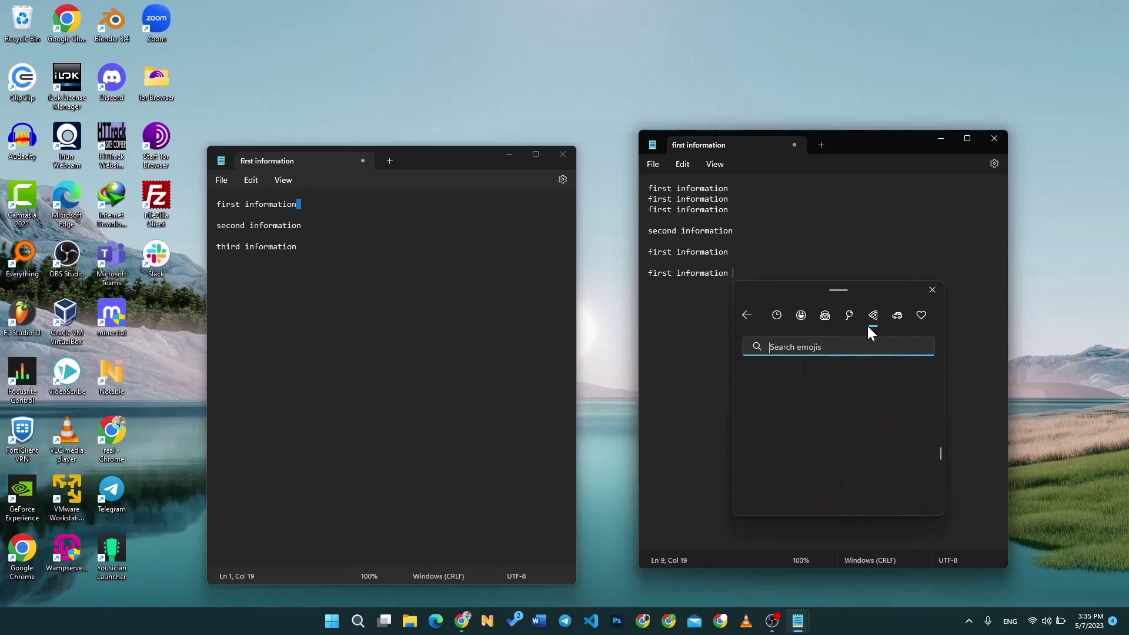
{"action": "left_click", "coordinate": [920, 320]}
{"action": "left_click", "coordinate": [747, 314]}
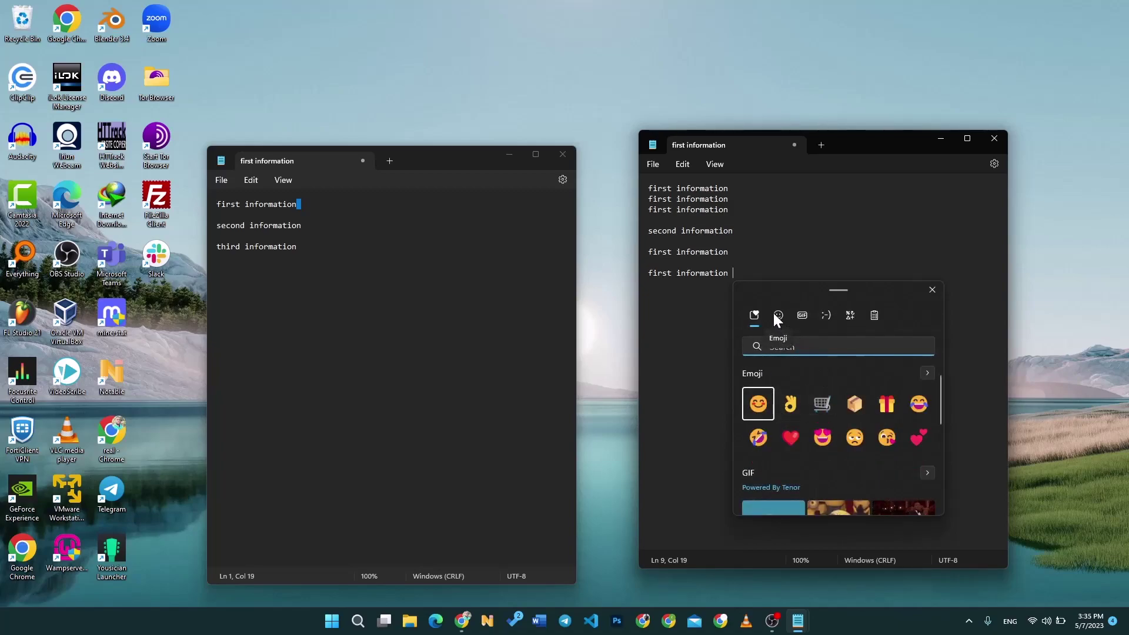
- Review the recent emoji, the GIF section of the overview and the recent symbols
{"action": "left_click", "coordinate": [776, 316]}
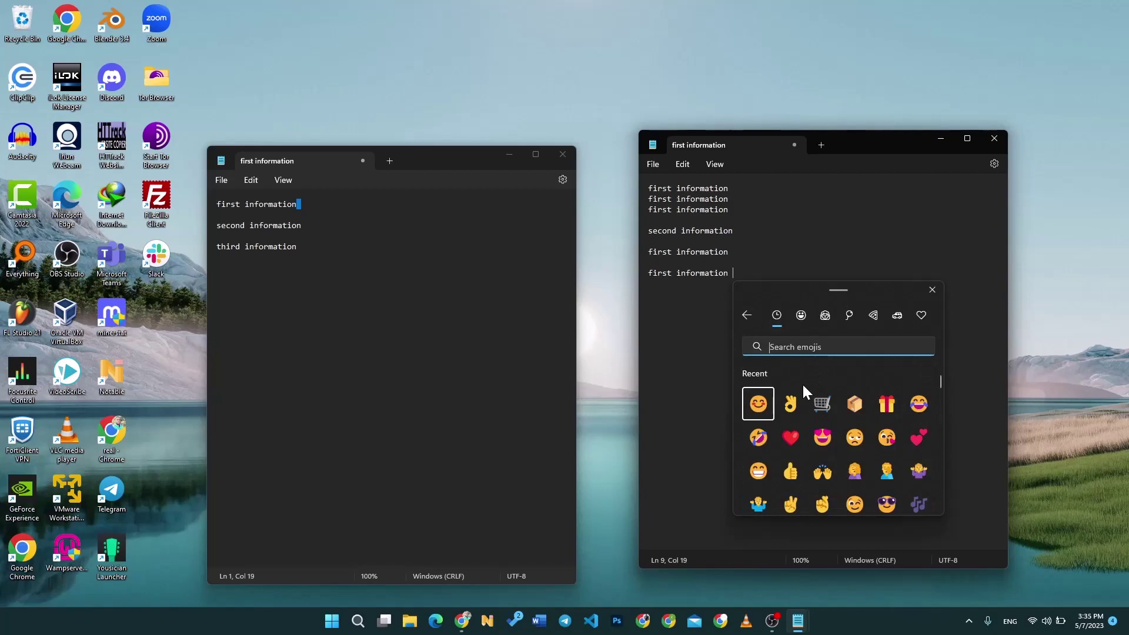
{"action": "left_click", "coordinate": [747, 317]}
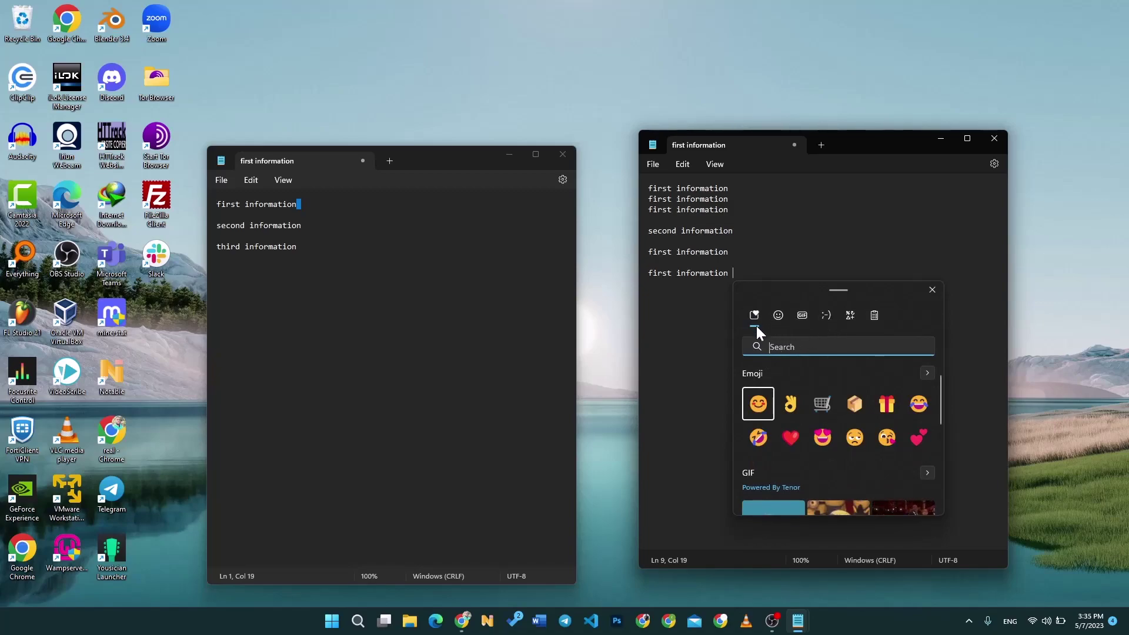
{"action": "scroll", "coordinate": [822, 415], "scroll_direction": "down", "scroll_amount": 2}
{"action": "scroll", "coordinate": [810, 453], "scroll_direction": "down", "scroll_amount": 1}
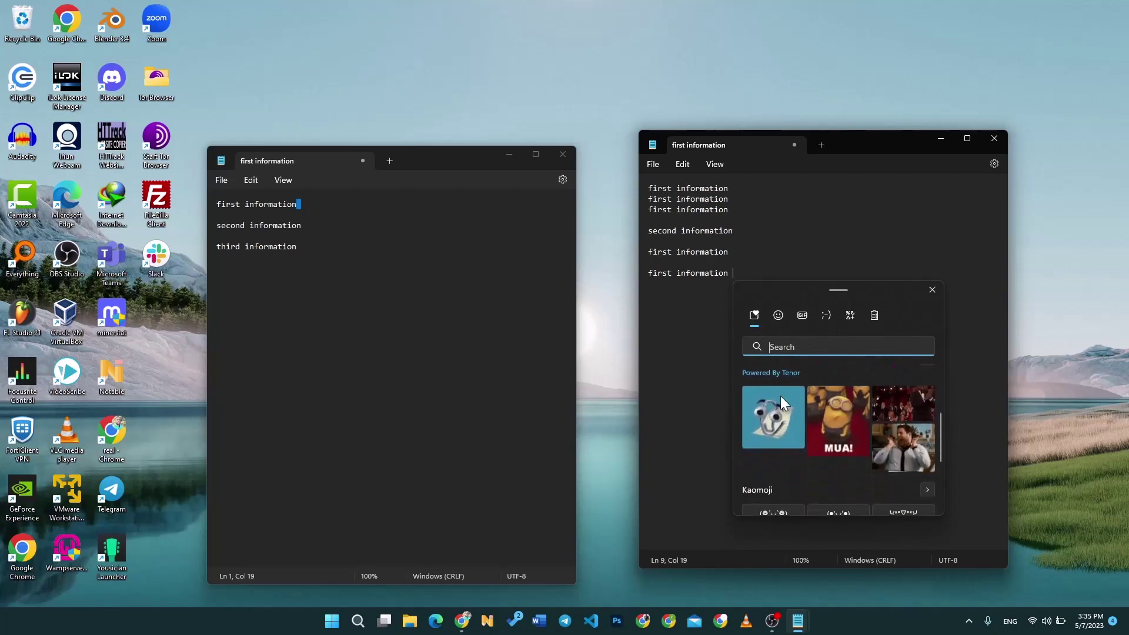
{"action": "left_click", "coordinate": [848, 316]}
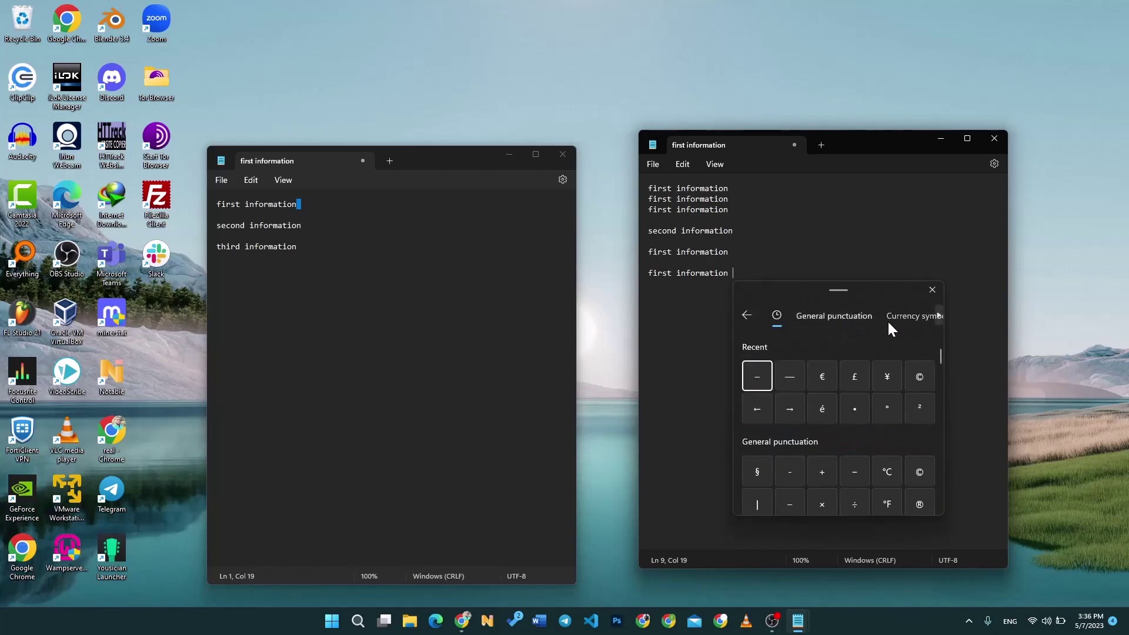
{"action": "left_click", "coordinate": [745, 316]}
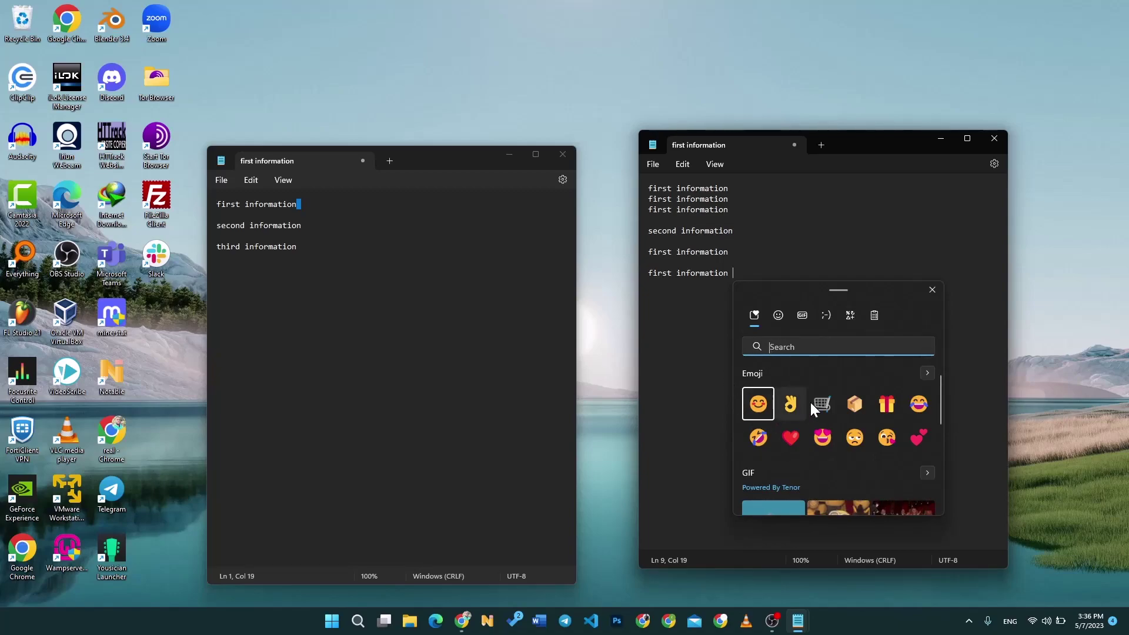
- Return to the clipboard history and clear all of its unpinned entries
{"action": "left_click", "coordinate": [875, 316]}
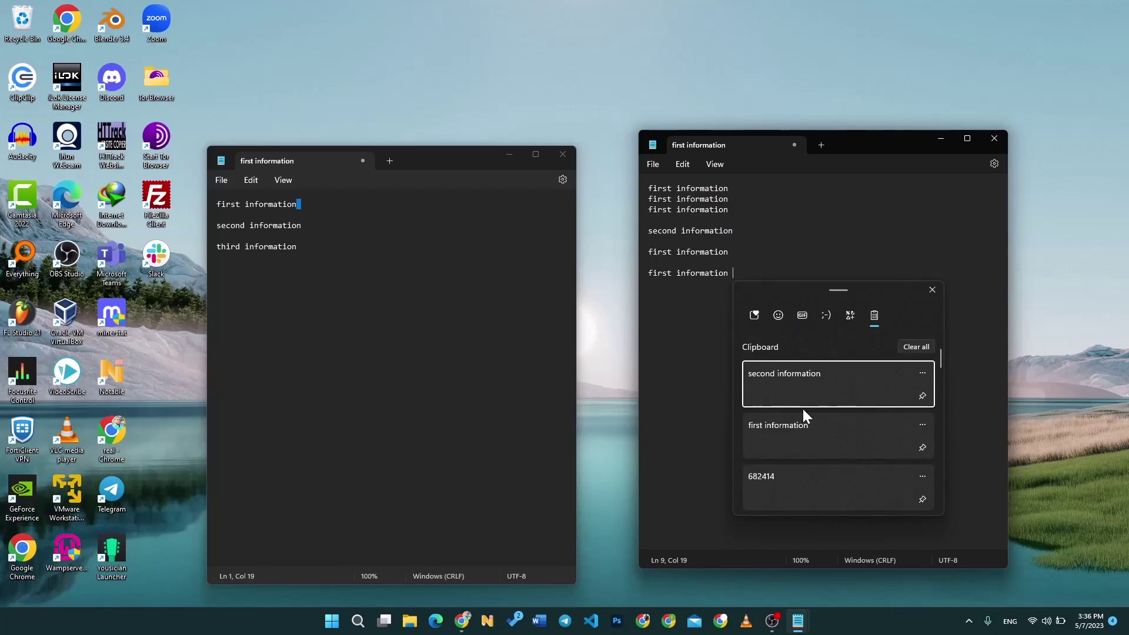
{"action": "scroll", "coordinate": [864, 428], "scroll_direction": "down", "scroll_amount": 2}
{"action": "scroll", "coordinate": [870, 412], "scroll_direction": "up", "scroll_amount": 2}
{"action": "left_click", "coordinate": [915, 347]}
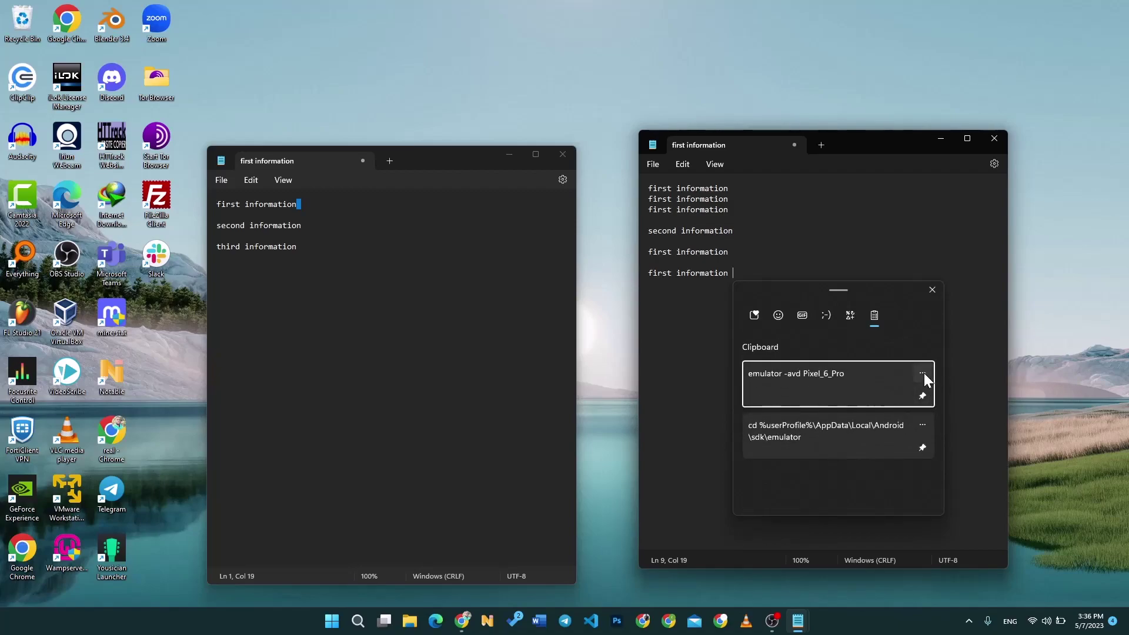
- Show the options of the "emulator -avd Pixel_6_Pro" clipboard entry and unpin it
{"action": "left_click", "coordinate": [923, 374]}
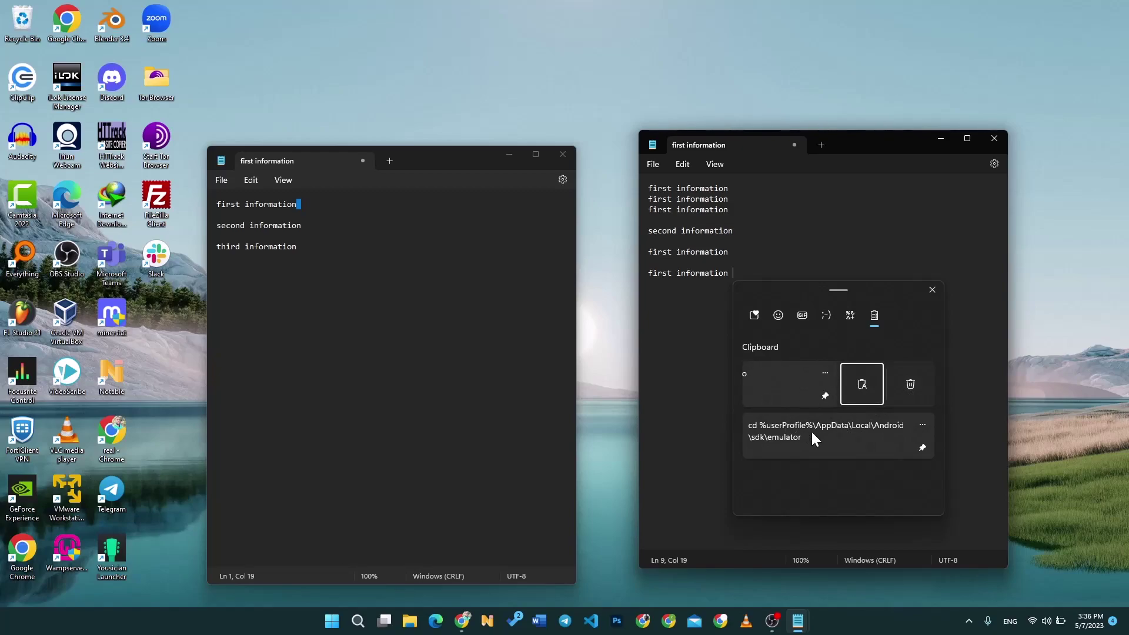
{"action": "left_click", "coordinate": [827, 376]}
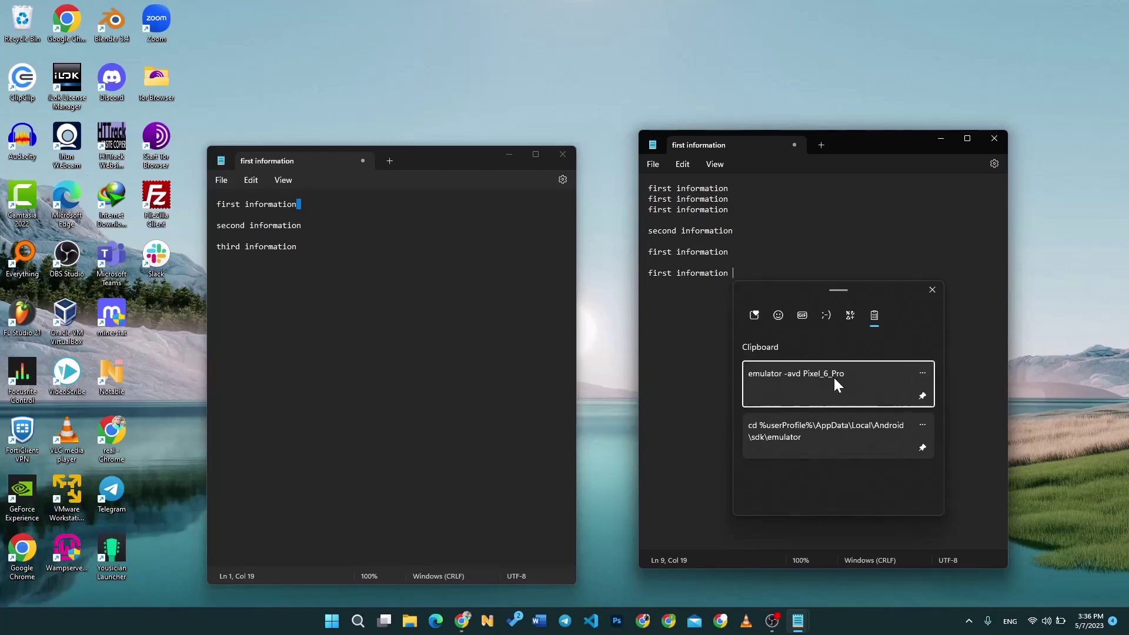
{"action": "left_click", "coordinate": [922, 373]}
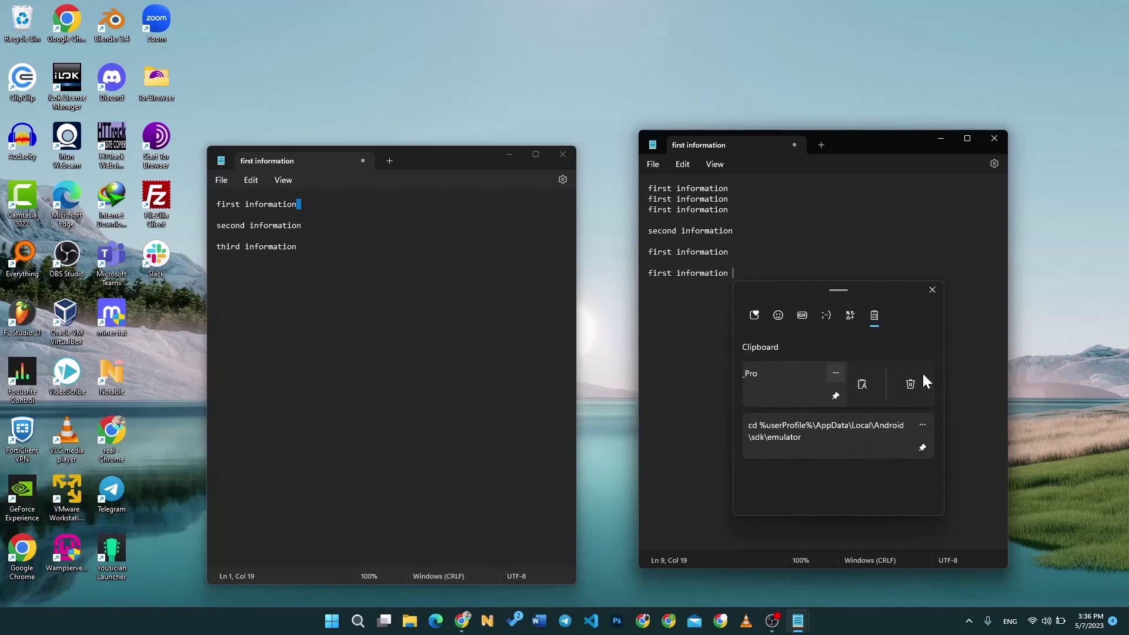
{"action": "left_click", "coordinate": [824, 395]}
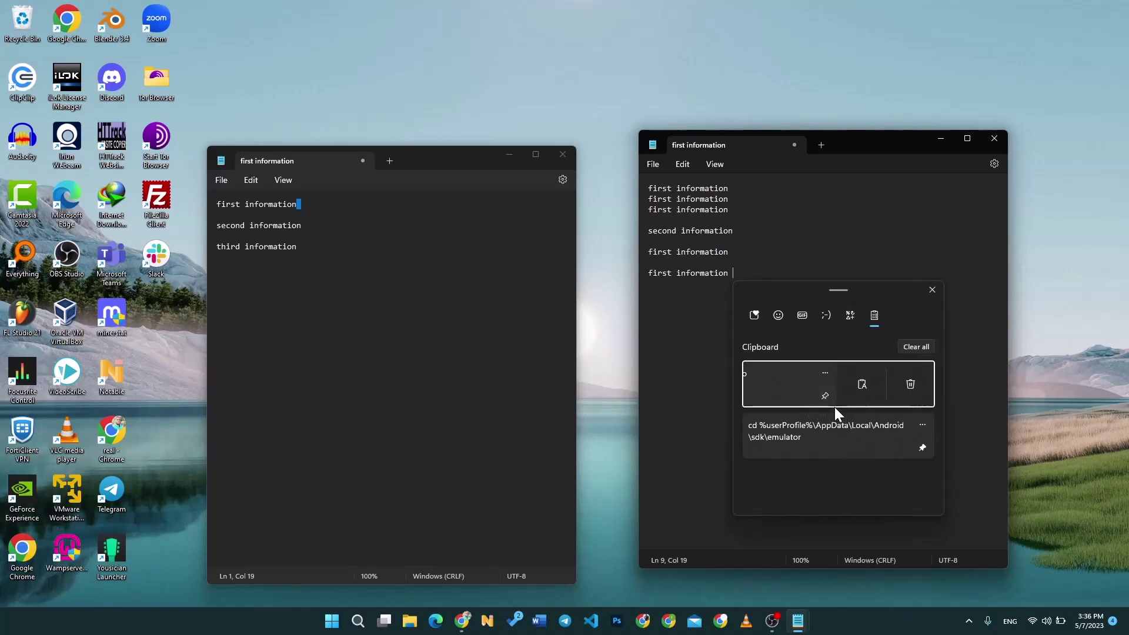
- Paste the "emulator -avd Pixel_6_Pro" entry as plain text after the last "first information" in the second Notepad document
{"action": "left_click", "coordinate": [869, 389]}
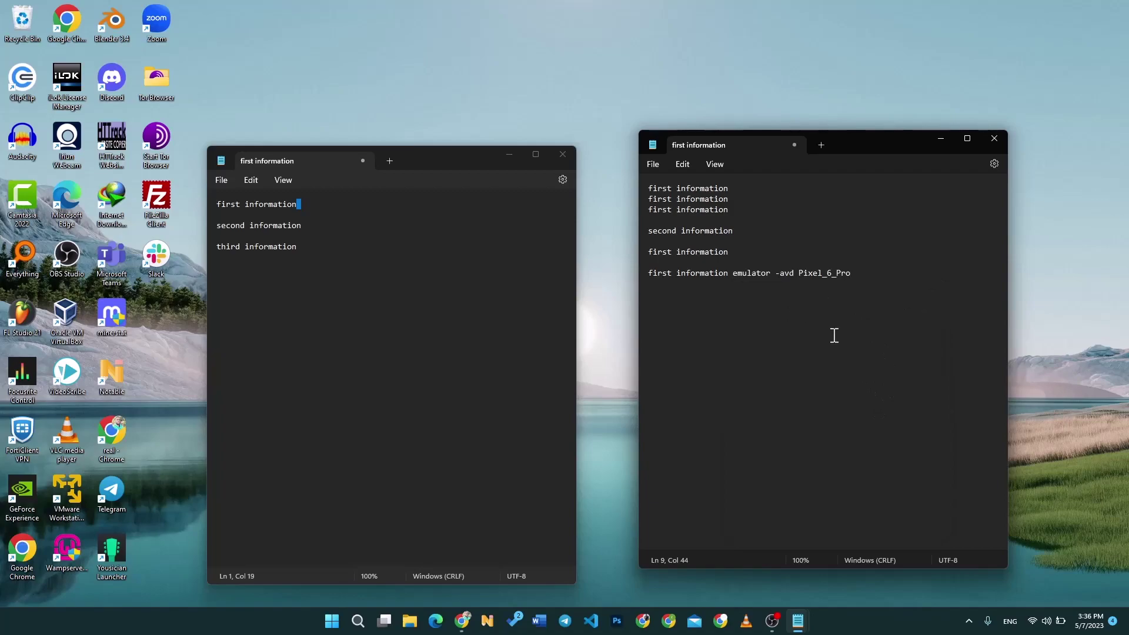
{"action": "left_click_drag", "start_coordinate": [875, 283], "coordinate": [784, 287]}
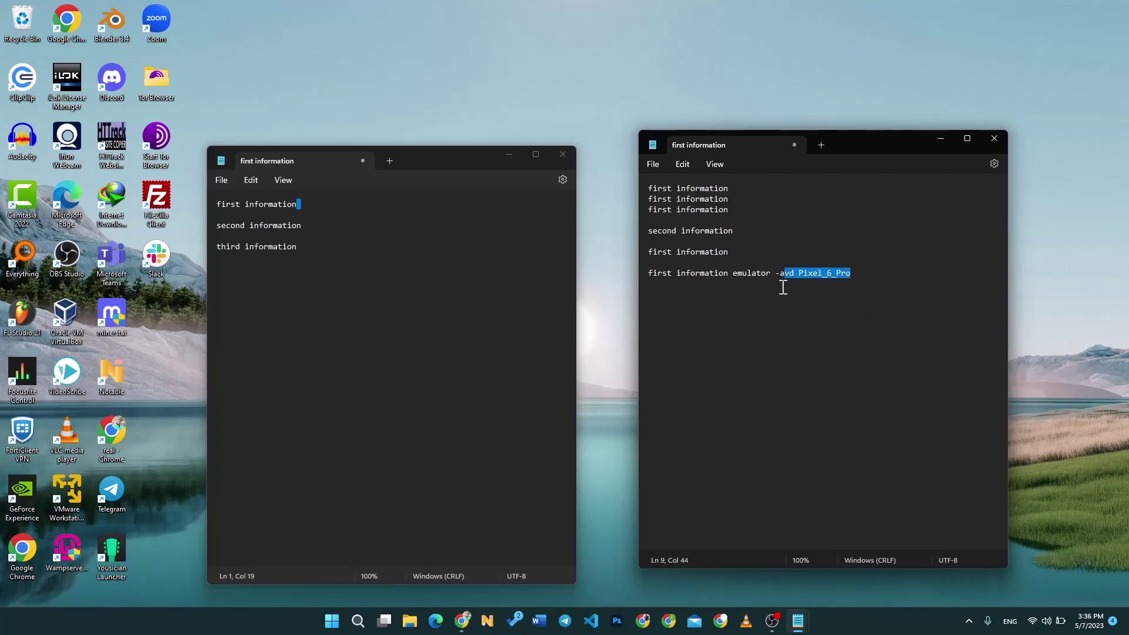
{"action": "left_click", "coordinate": [769, 304]}
- Open the clipboard history at the end of "third information" in the first Notepad document
{"action": "left_click", "coordinate": [351, 262]}
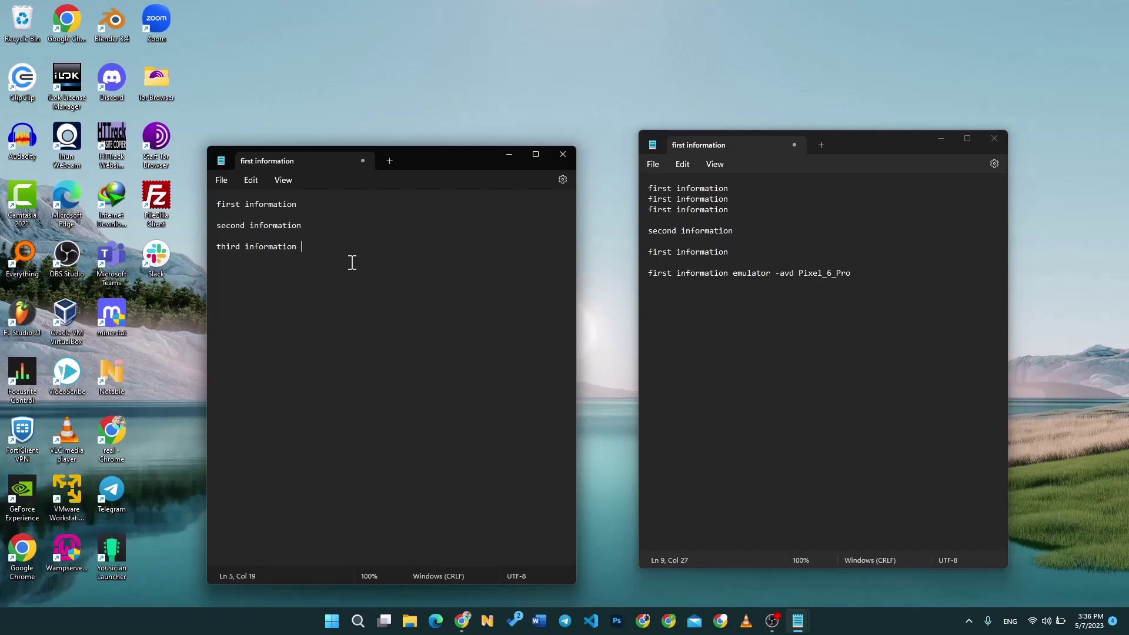
{"action": "key", "text": "super+v"}
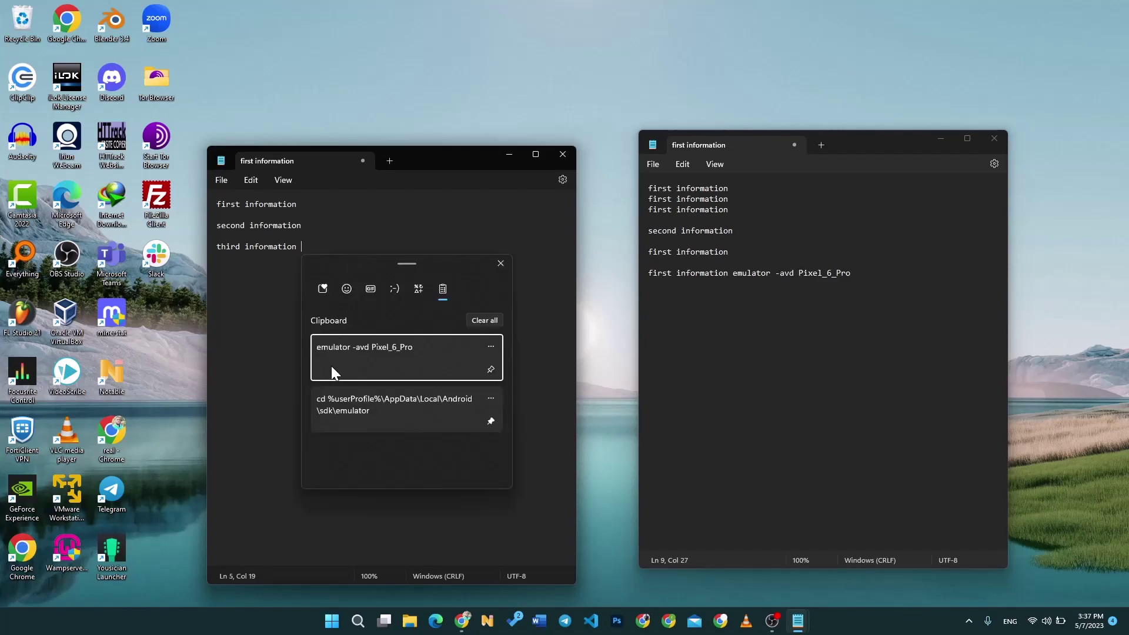